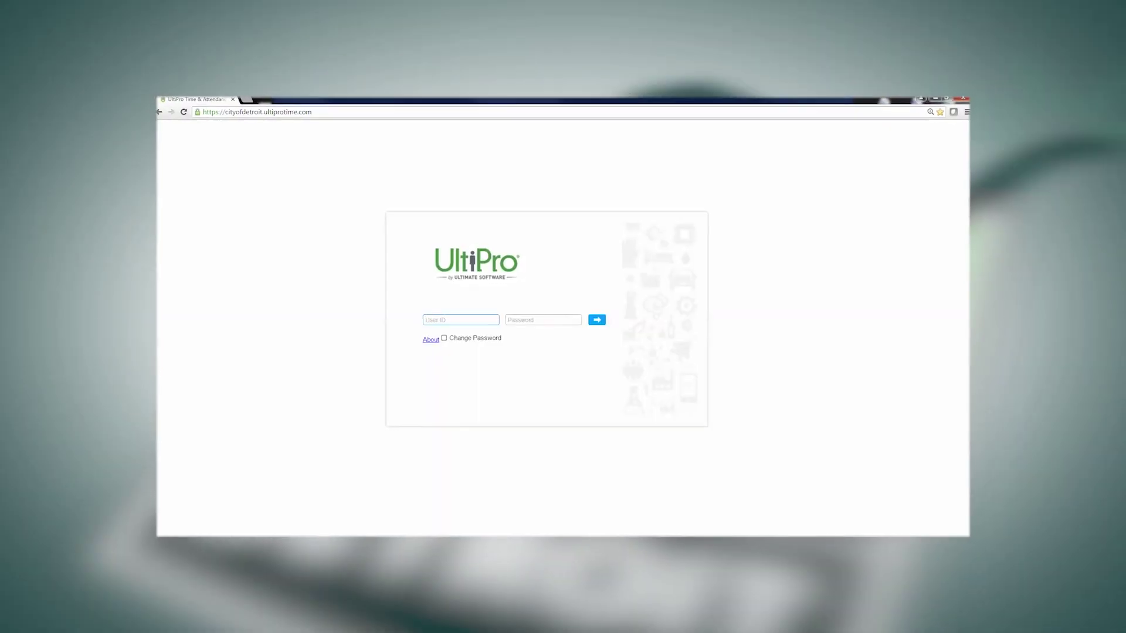
Enter the user ID and the account password on the UltiPro sign-in page
{"action": "type", "text": "HABIBUR"}
{"action": "key", "text": "Tab"}
{"action": "type", "text": "********"}
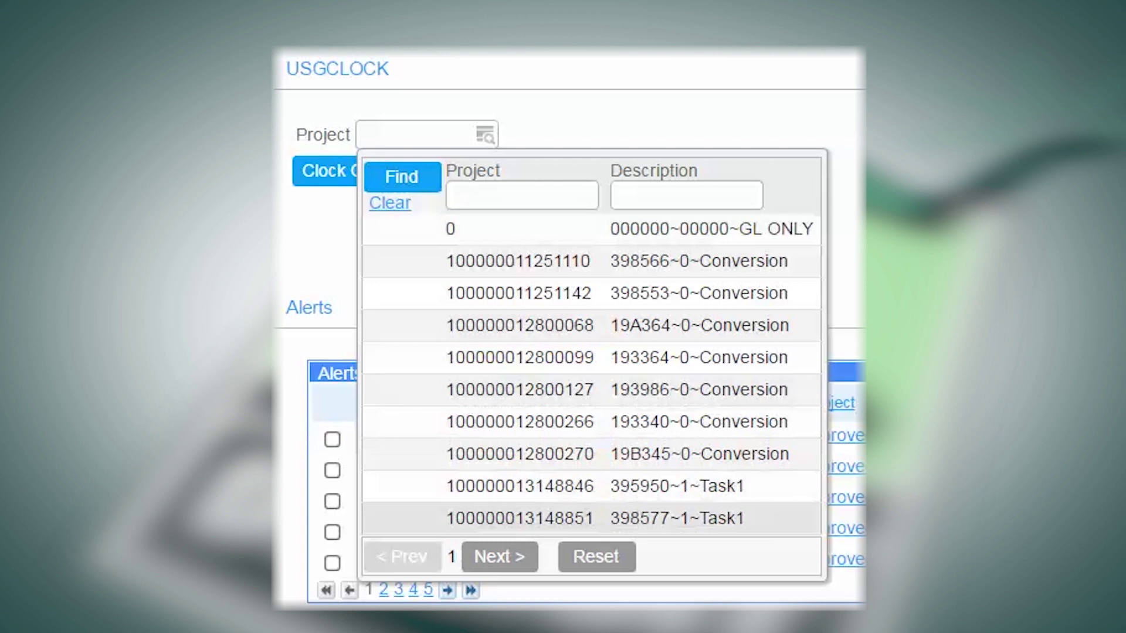
{"action": "left_click", "coordinate": [499, 556]}
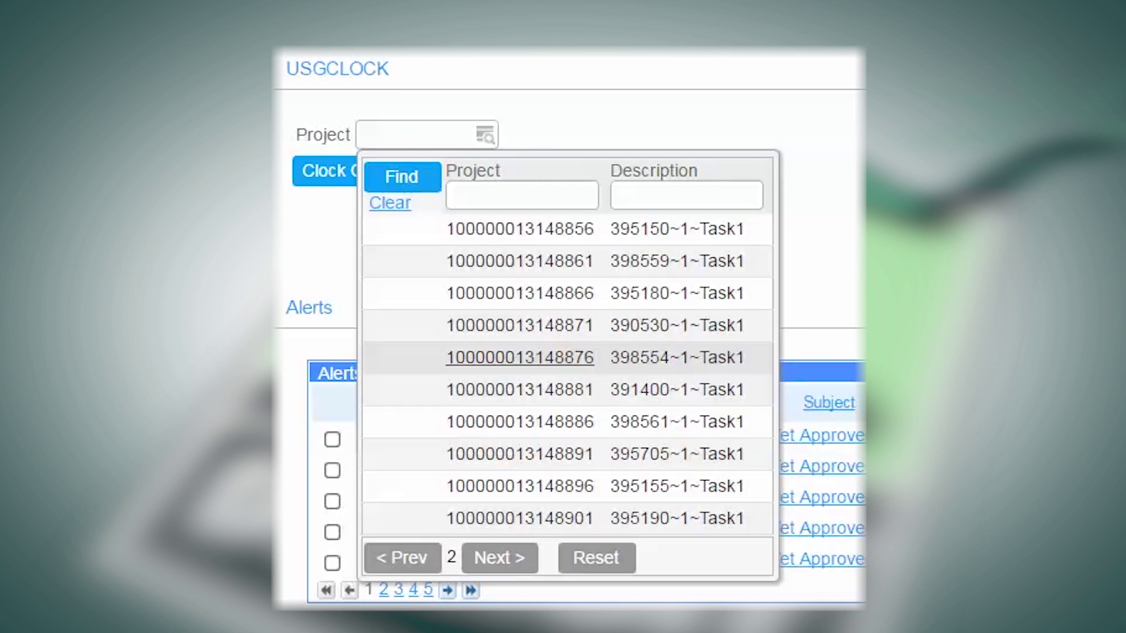
{"action": "left_click", "coordinate": [523, 357]}
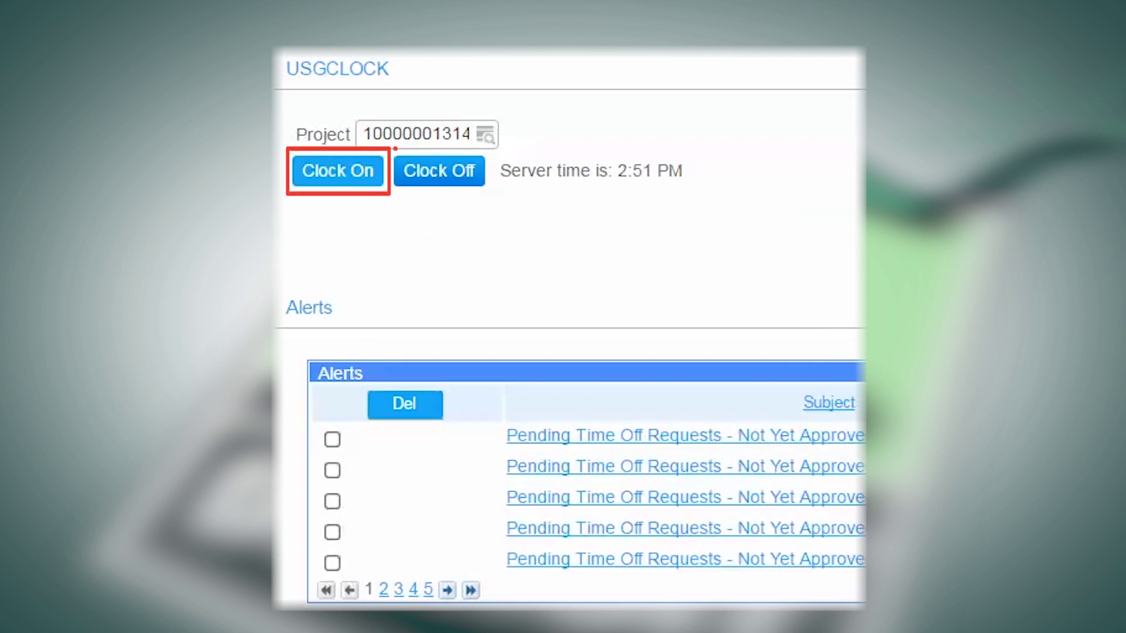
{"action": "left_click", "coordinate": [439, 170]}
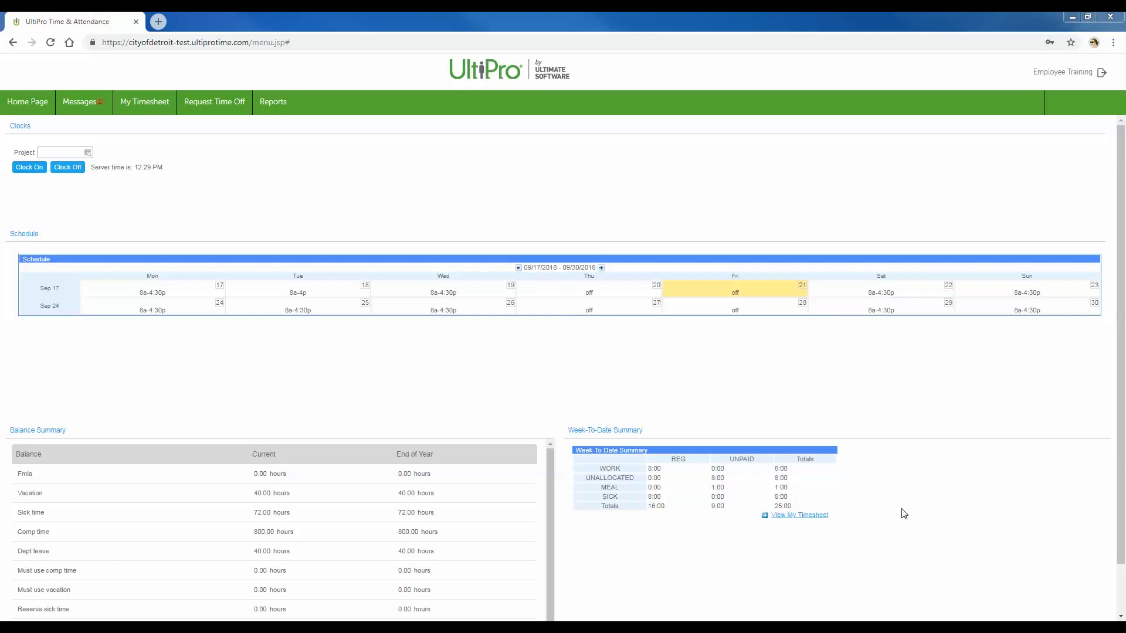
Open the employee's timesheet, check the authorization status of Wednesday 09/19/2018, and expand and collapse the details of all days
{"action": "left_click", "coordinate": [147, 111]}
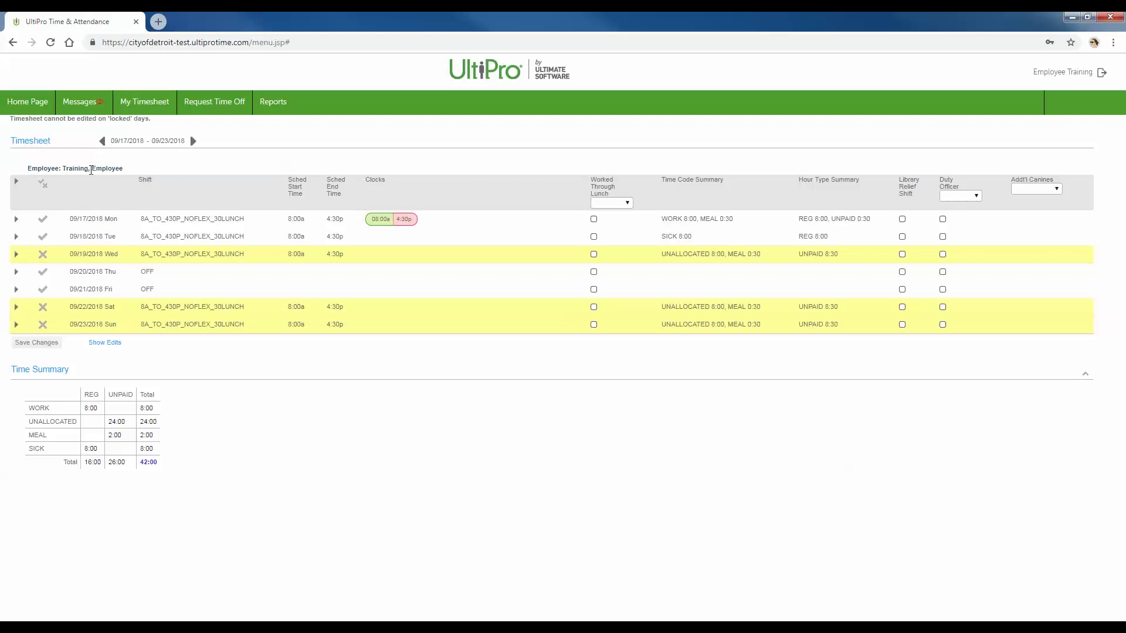
{"action": "mouse_move", "coordinate": [92, 172]}
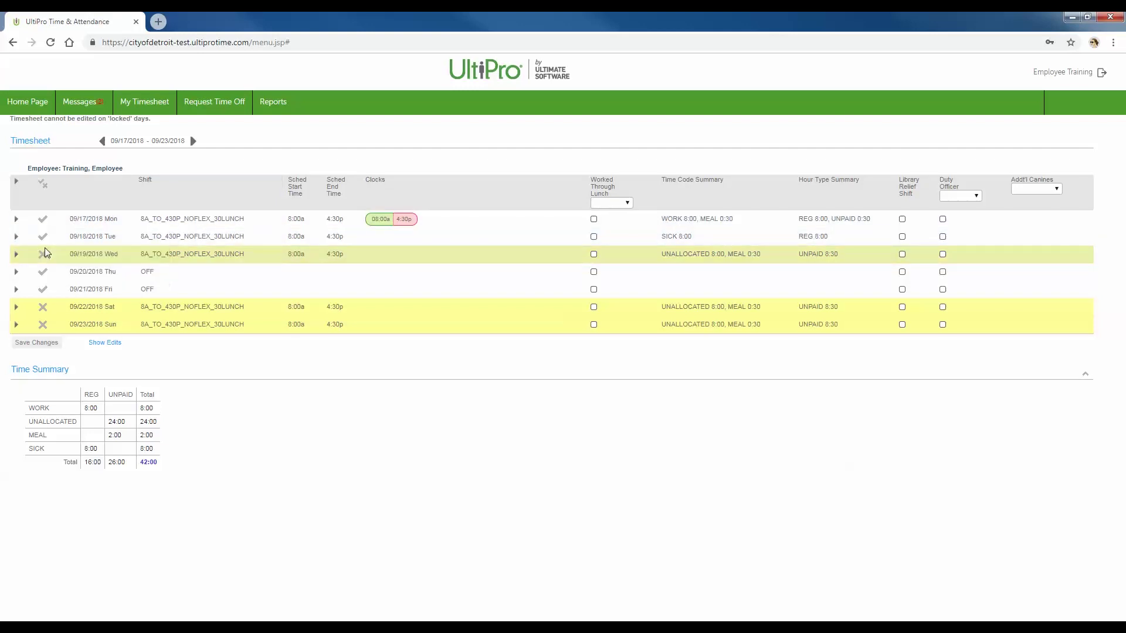
{"action": "mouse_move", "coordinate": [45, 255]}
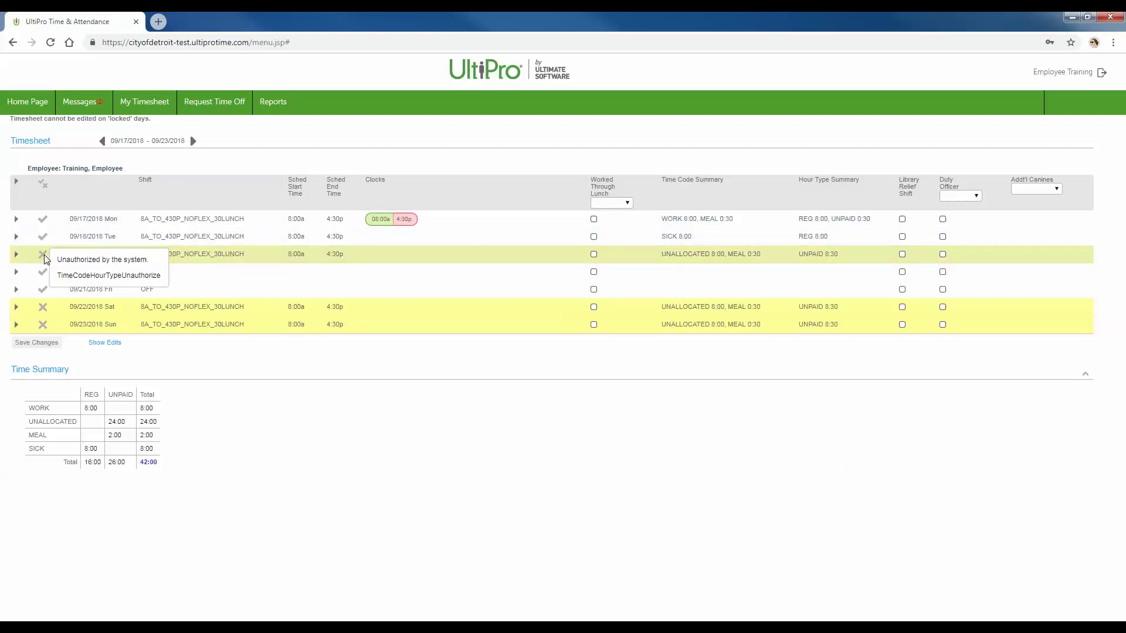
{"action": "mouse_move", "coordinate": [45, 226]}
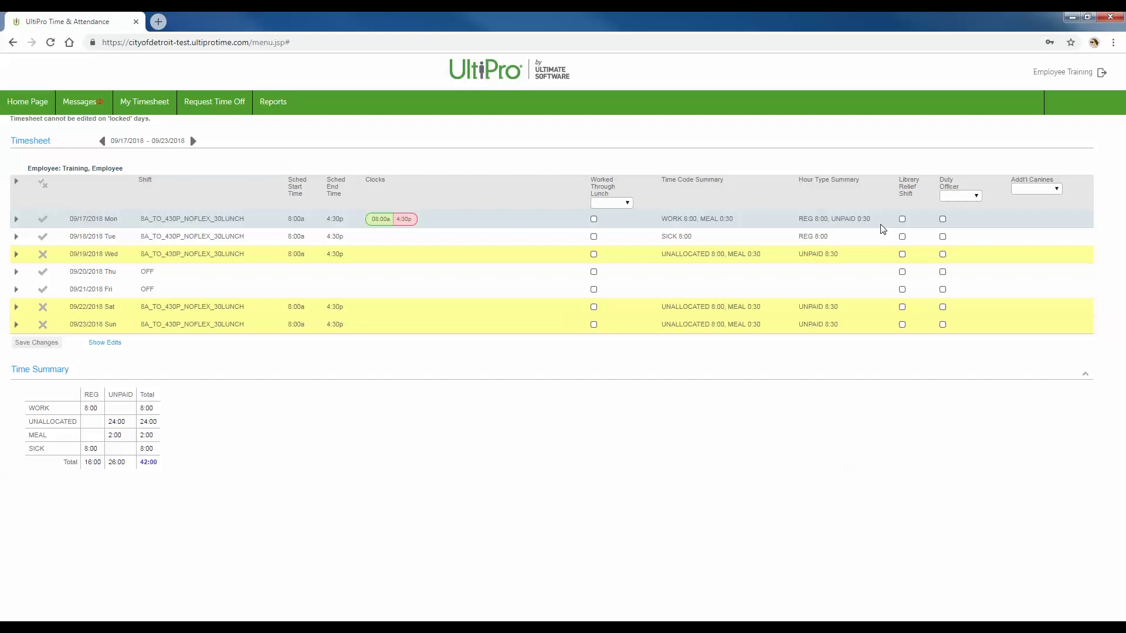
{"action": "left_click", "coordinate": [18, 185]}
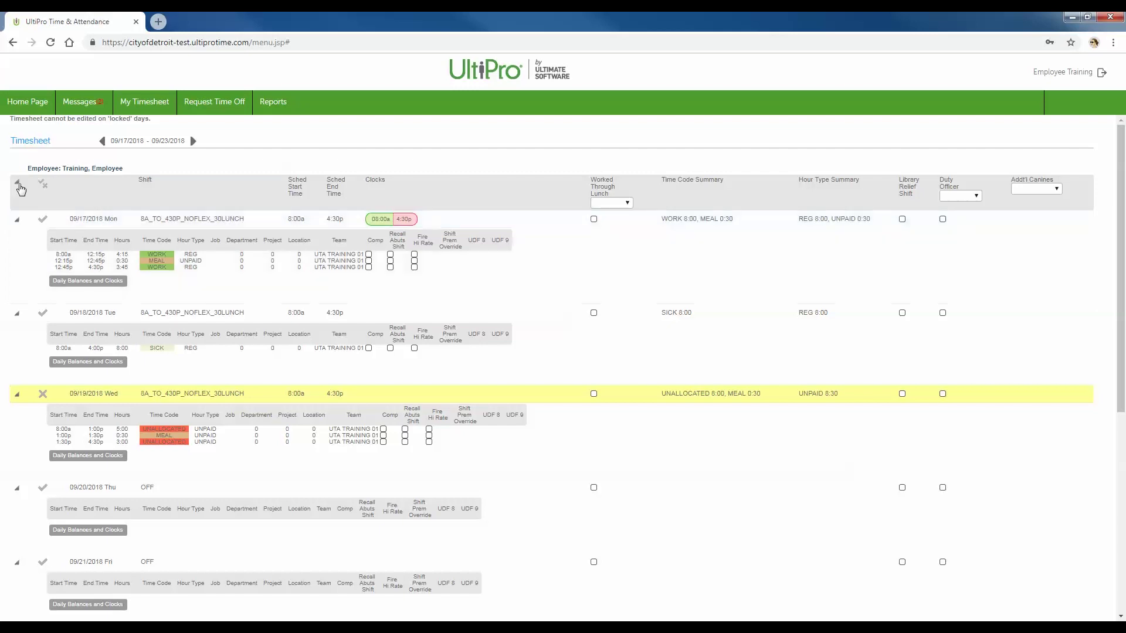
{"action": "left_click", "coordinate": [18, 185]}
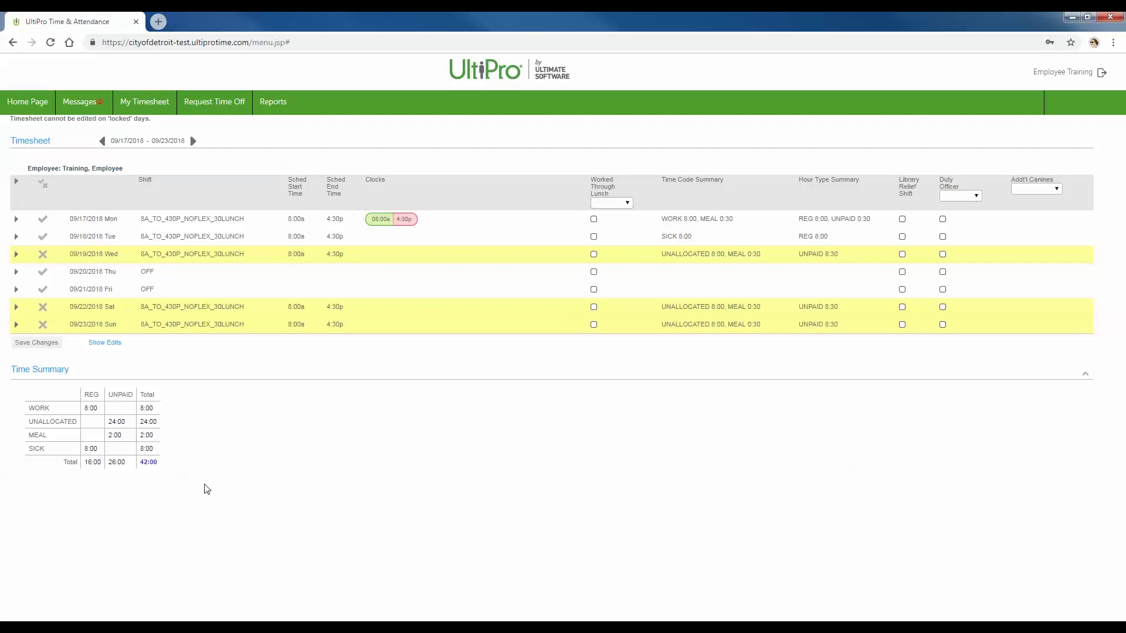
{"action": "left_click", "coordinate": [1023, 626]}
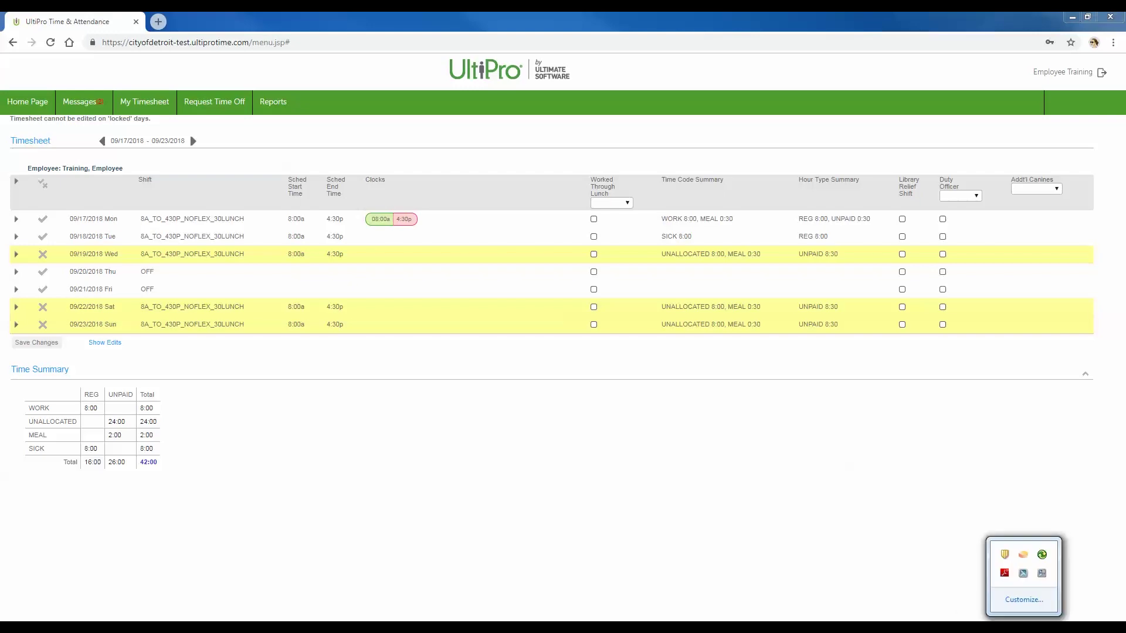
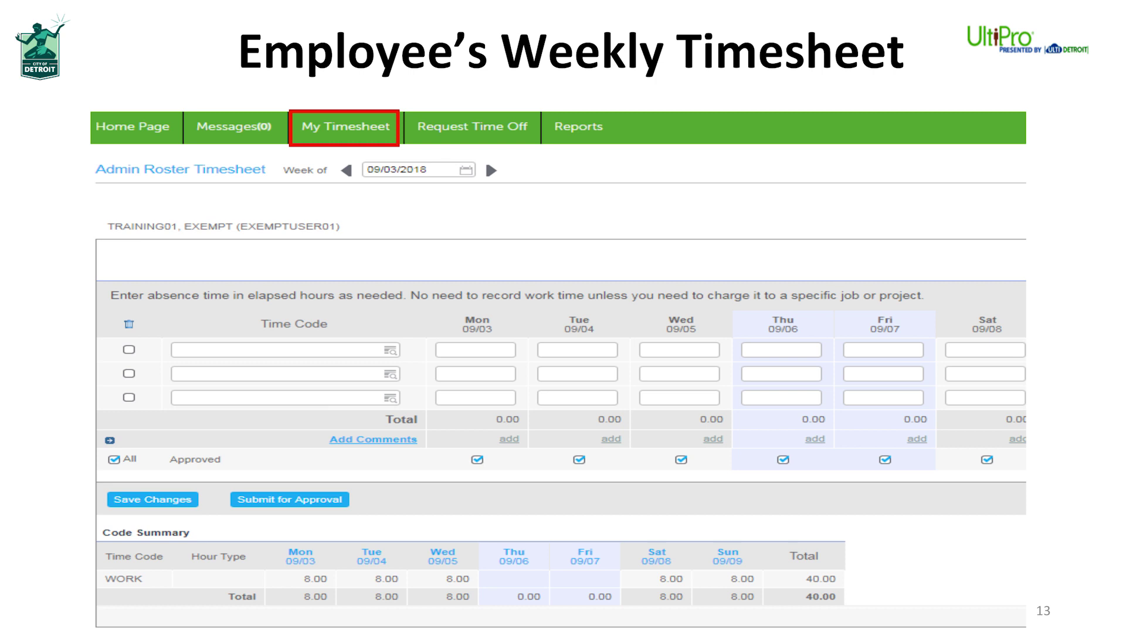
{"action": "key", "text": "Right"}
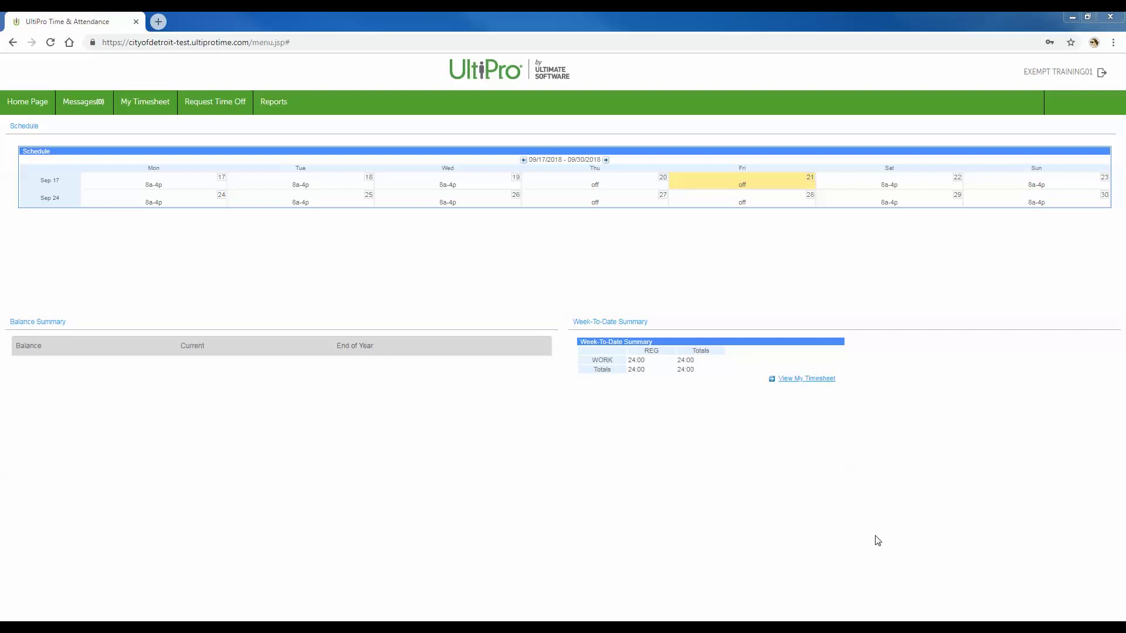
Open the exempt employee's weekly timesheet, browse forward to the week of 10/01/2018 and return to the week of 09/17/2018
{"action": "left_click", "coordinate": [153, 105]}
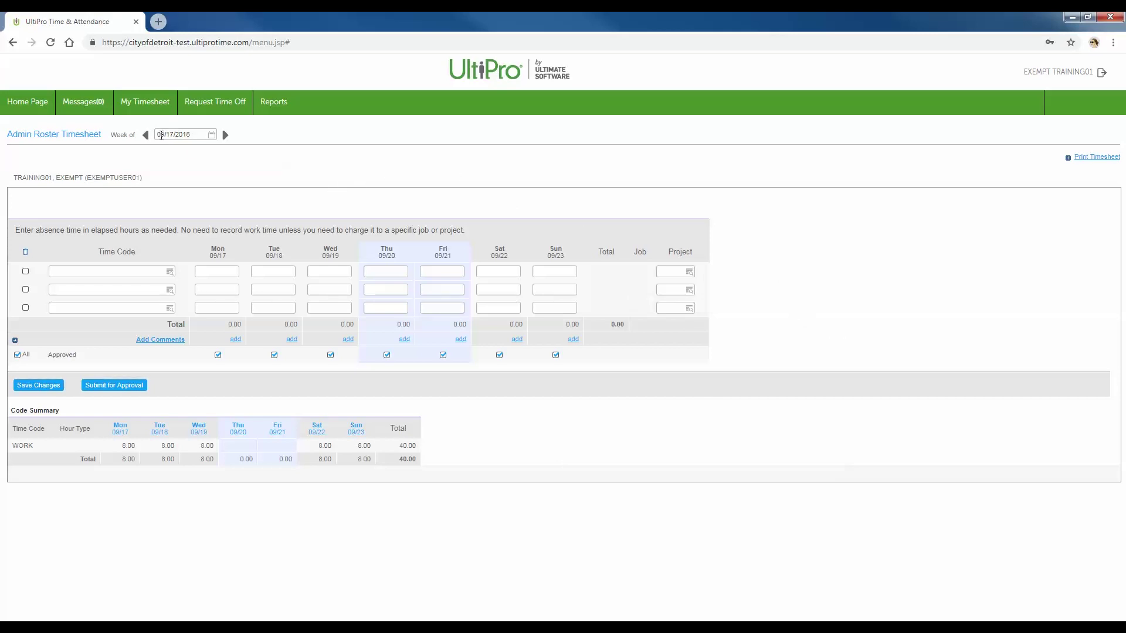
{"action": "left_click", "coordinate": [225, 135]}
{"action": "left_click", "coordinate": [226, 136]}
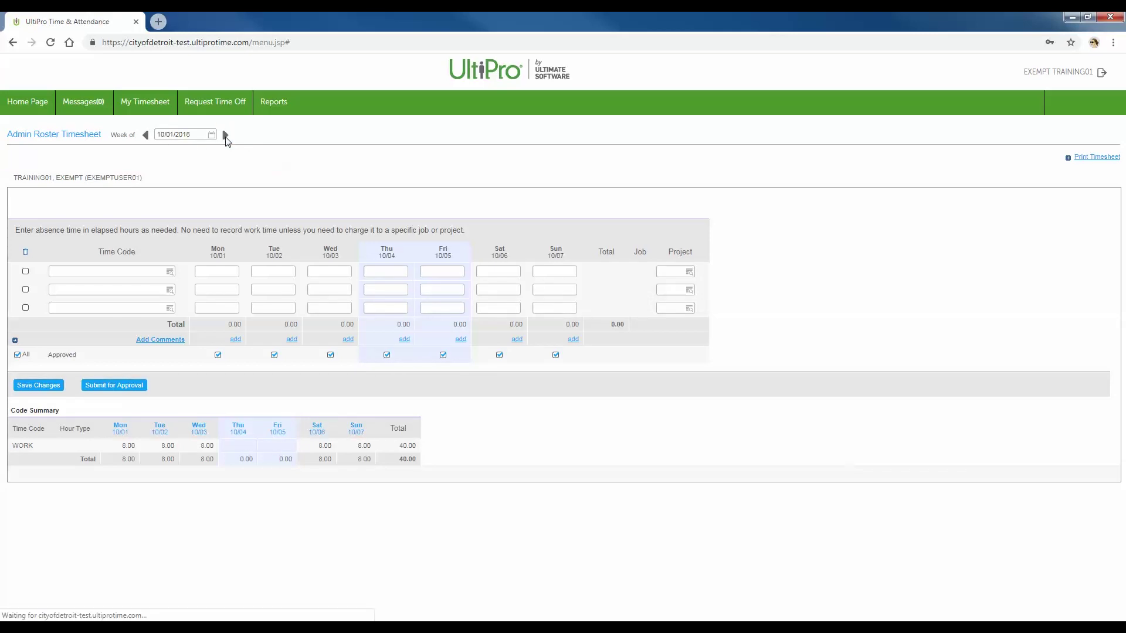
{"action": "left_click", "coordinate": [146, 135]}
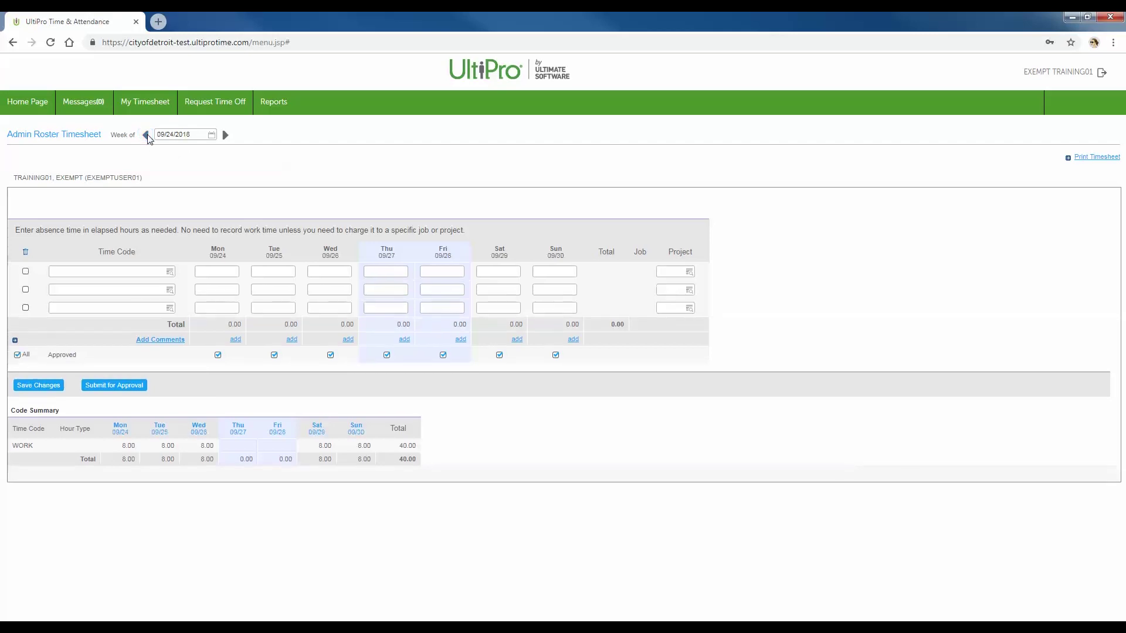
{"action": "left_click", "coordinate": [147, 135]}
Record 8 hours with the time code SICK for Monday 09/17 and save the timesheet
{"action": "left_click", "coordinate": [170, 273]}
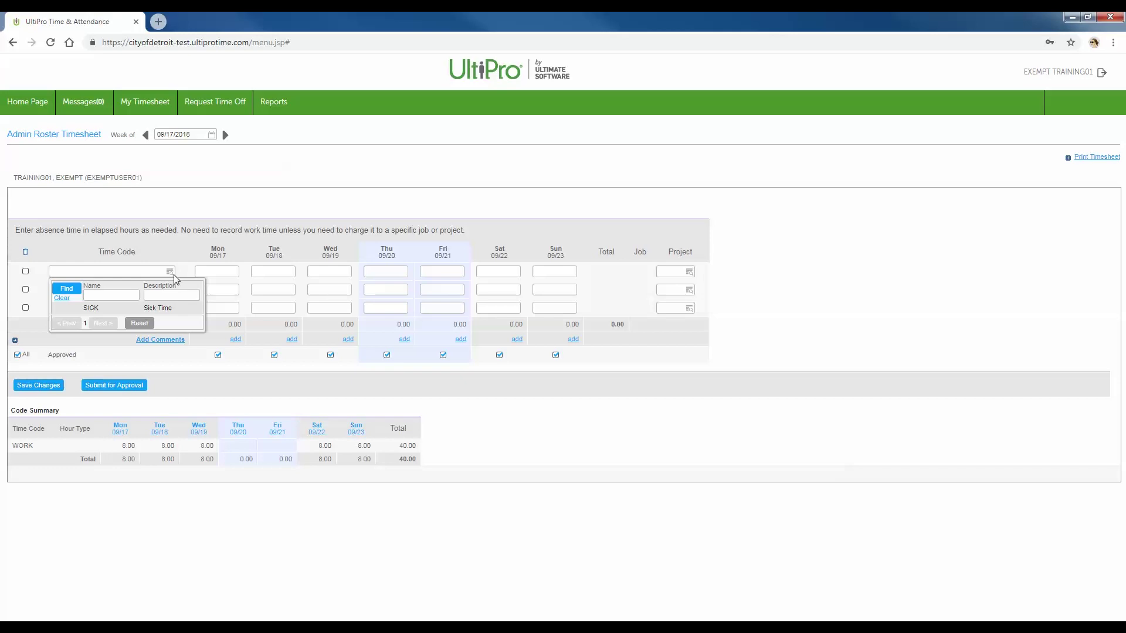
{"action": "left_click", "coordinate": [168, 311]}
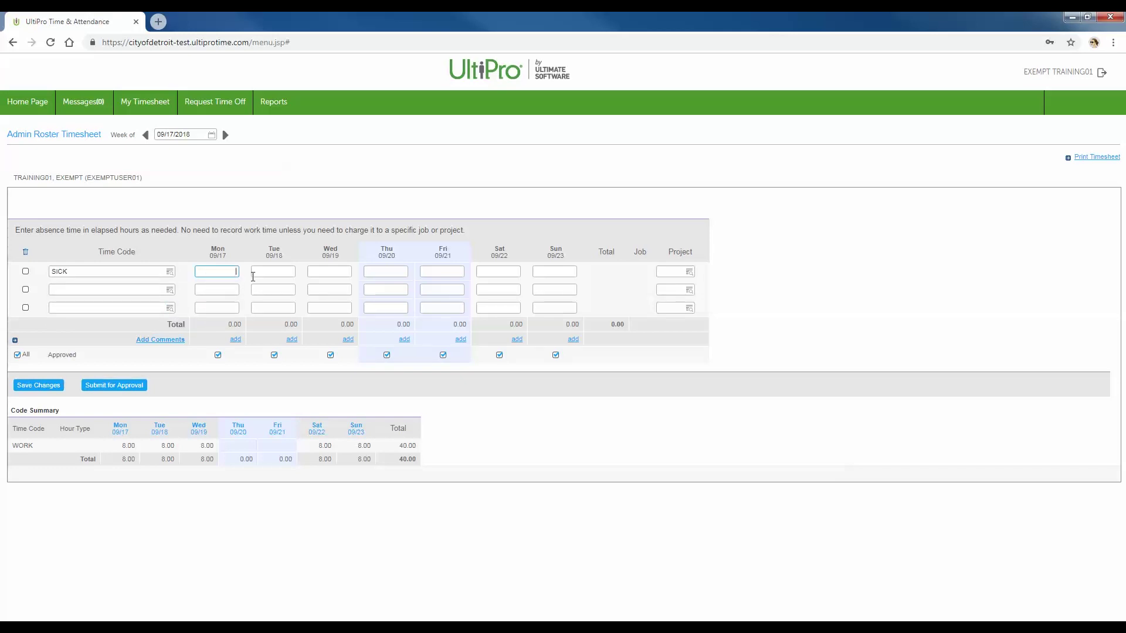
{"action": "type", "text": "8"}
{"action": "left_click", "coordinate": [212, 292]}
{"action": "left_click", "coordinate": [35, 387]}
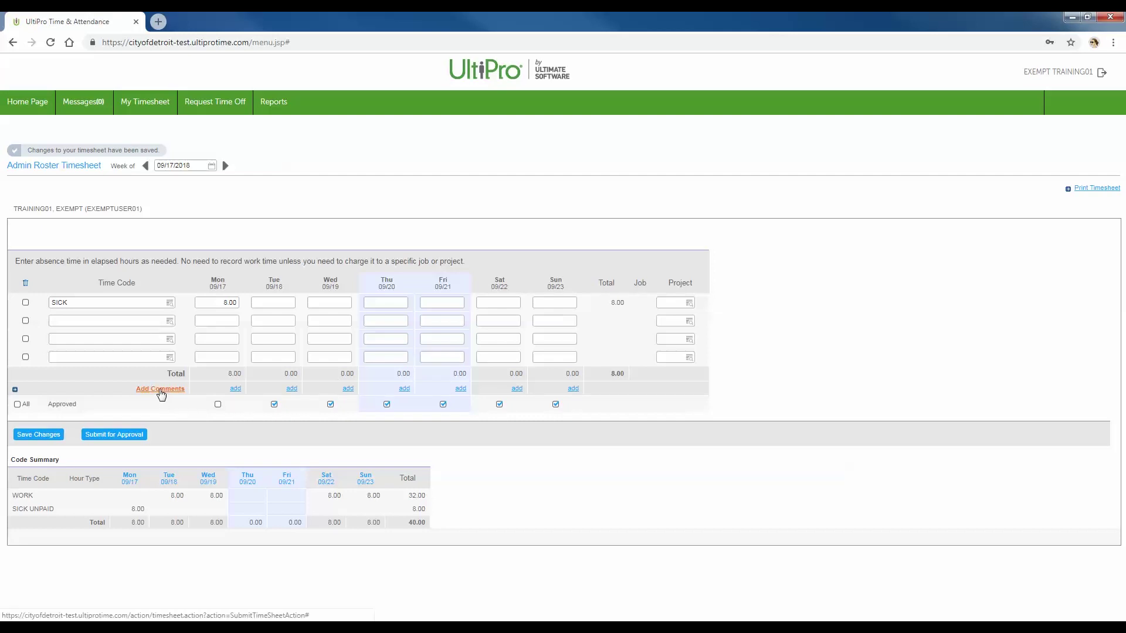
Save the comment "out ill" for Monday 09/17 in the timesheet and reopen it to check the entry
{"action": "left_click", "coordinate": [235, 389]}
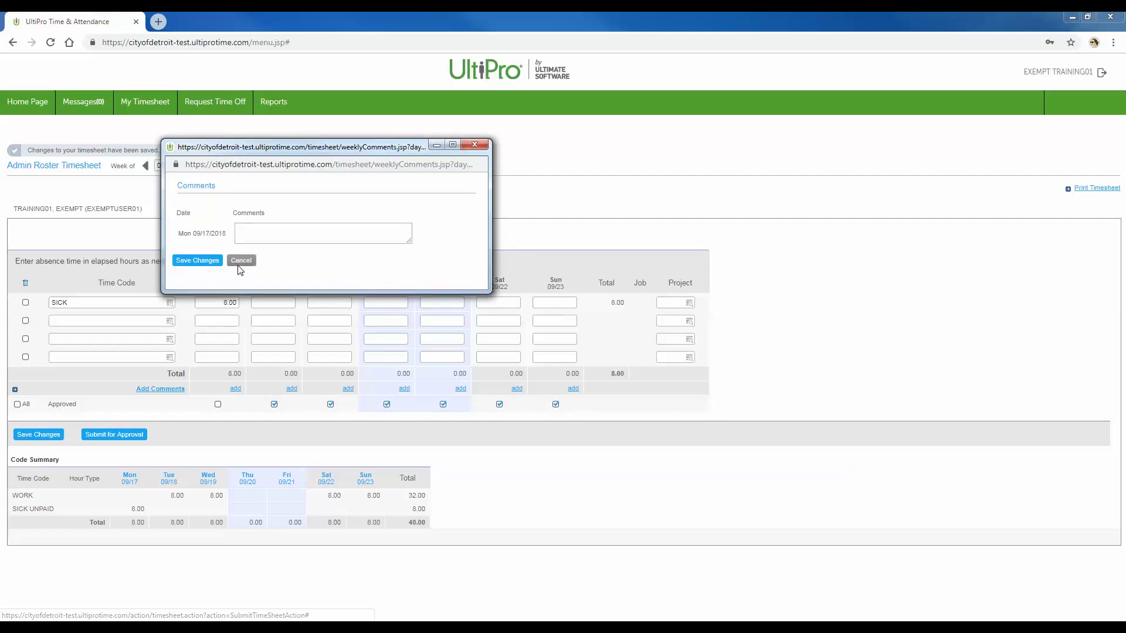
{"action": "left_click", "coordinate": [245, 231]}
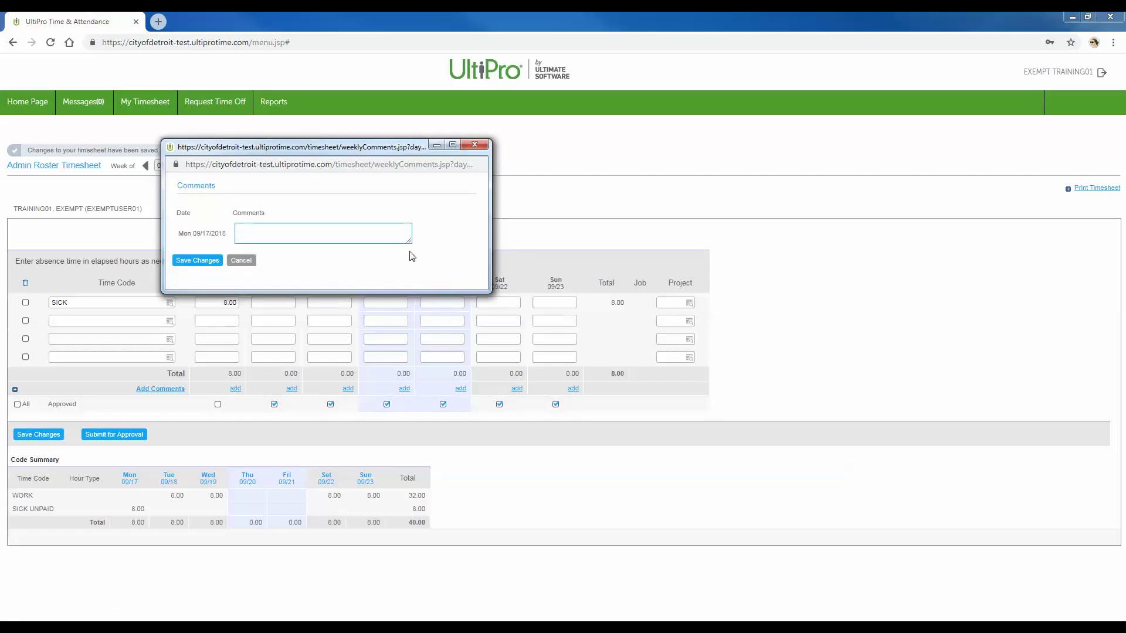
{"action": "type", "text": "out ill"}
{"action": "left_click", "coordinate": [196, 261]}
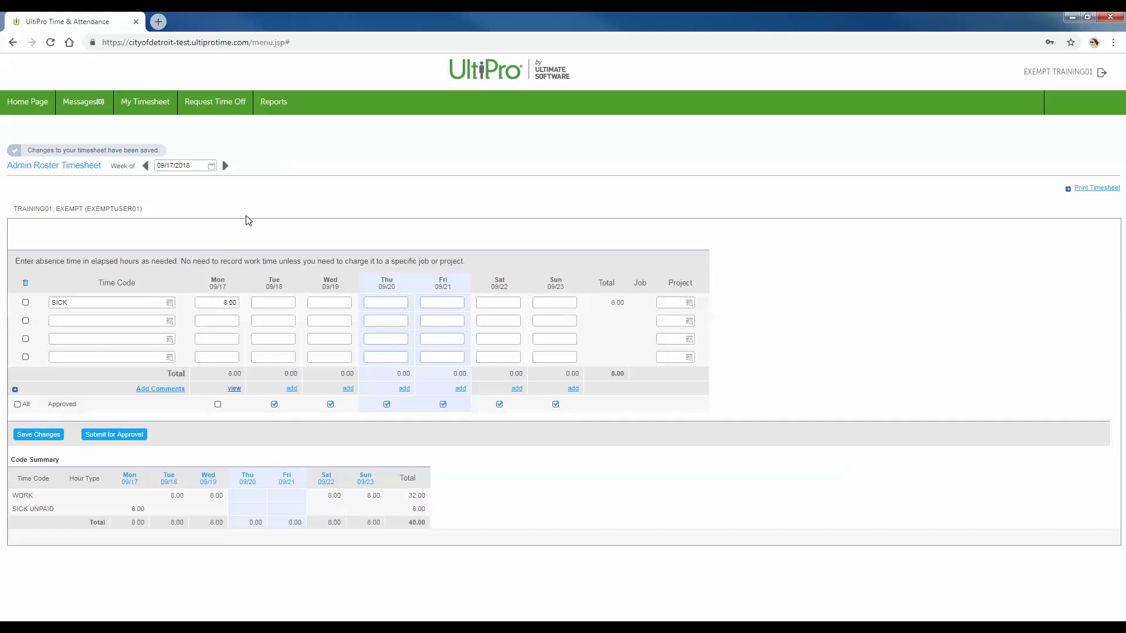
{"action": "left_click", "coordinate": [44, 434]}
{"action": "left_click", "coordinate": [235, 389]}
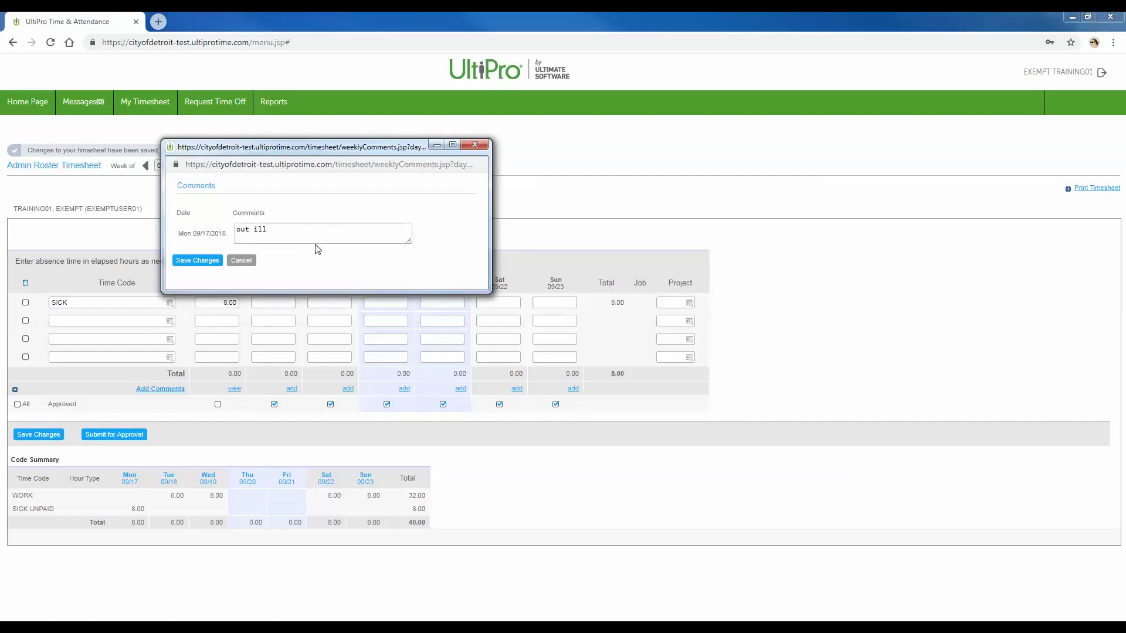
{"action": "left_click", "coordinate": [248, 259]}
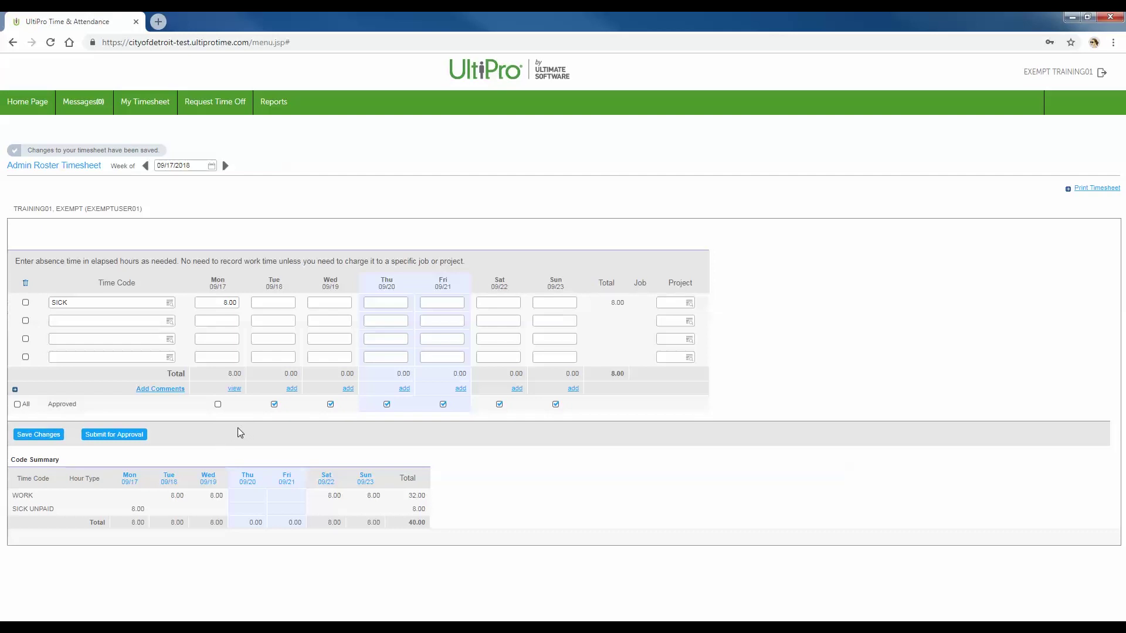
Submit the timesheet for the week of 09/17/2018 for approval without a comment
{"action": "left_click", "coordinate": [122, 434]}
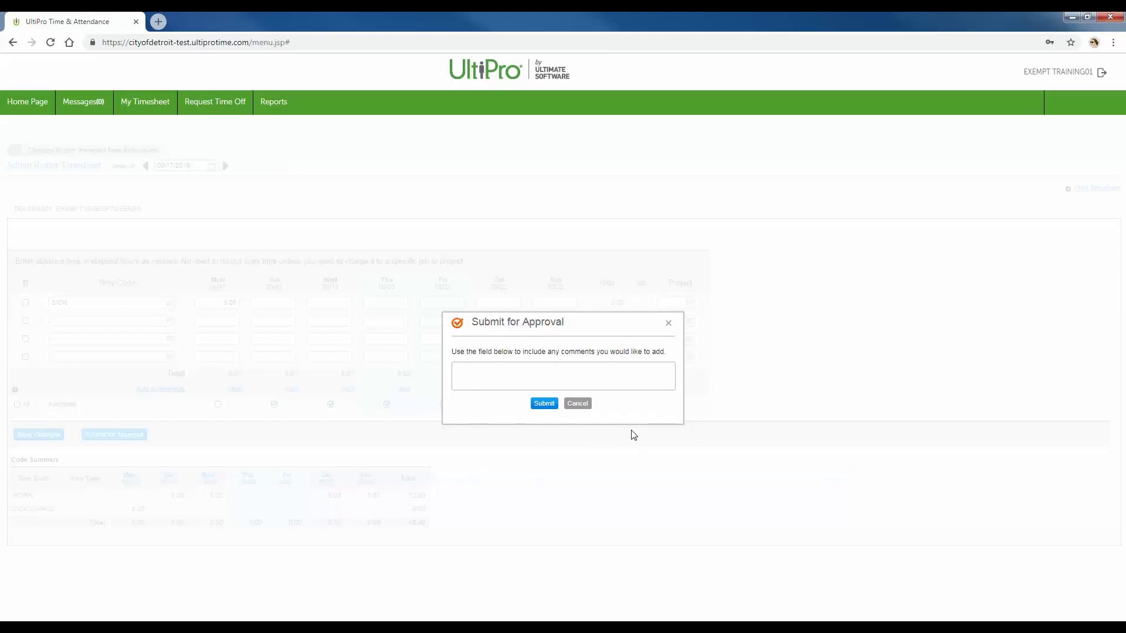
{"action": "left_click", "coordinate": [544, 405]}
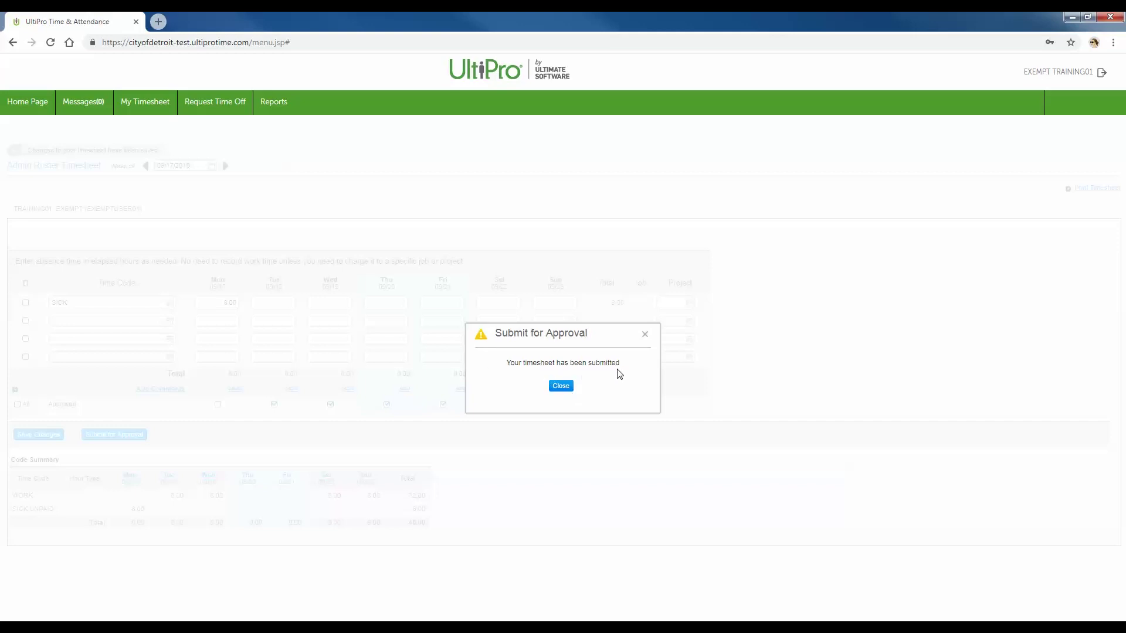
{"action": "left_click", "coordinate": [561, 387]}
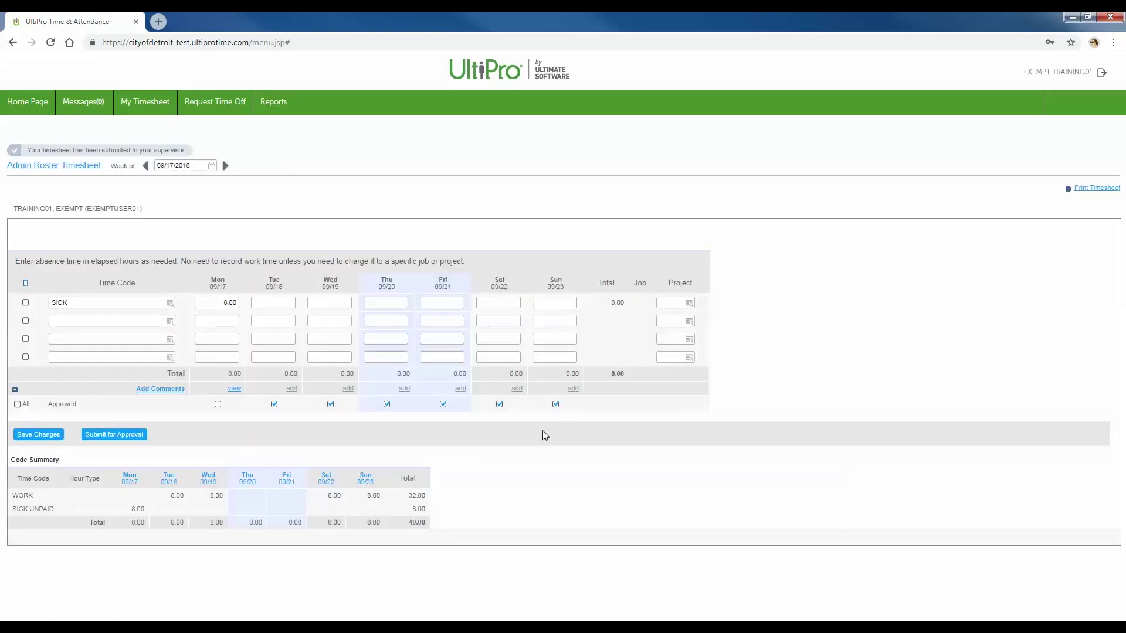
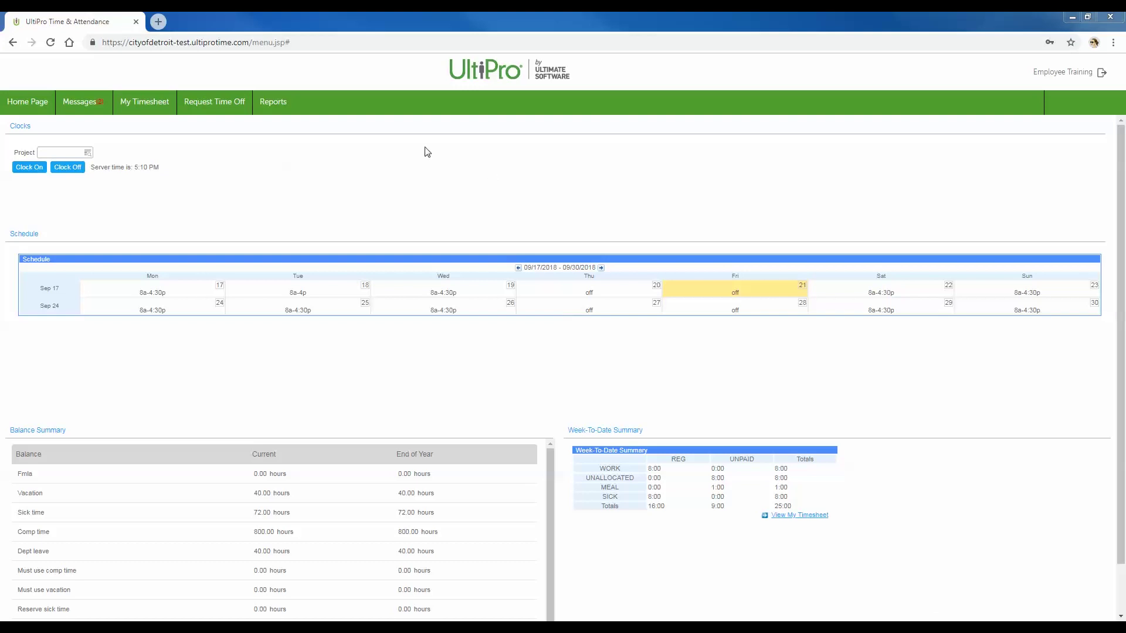
Open the time-off calendar at October 2018 and examine the details of the current balances, from comp time down to vacation
{"action": "left_click", "coordinate": [218, 115]}
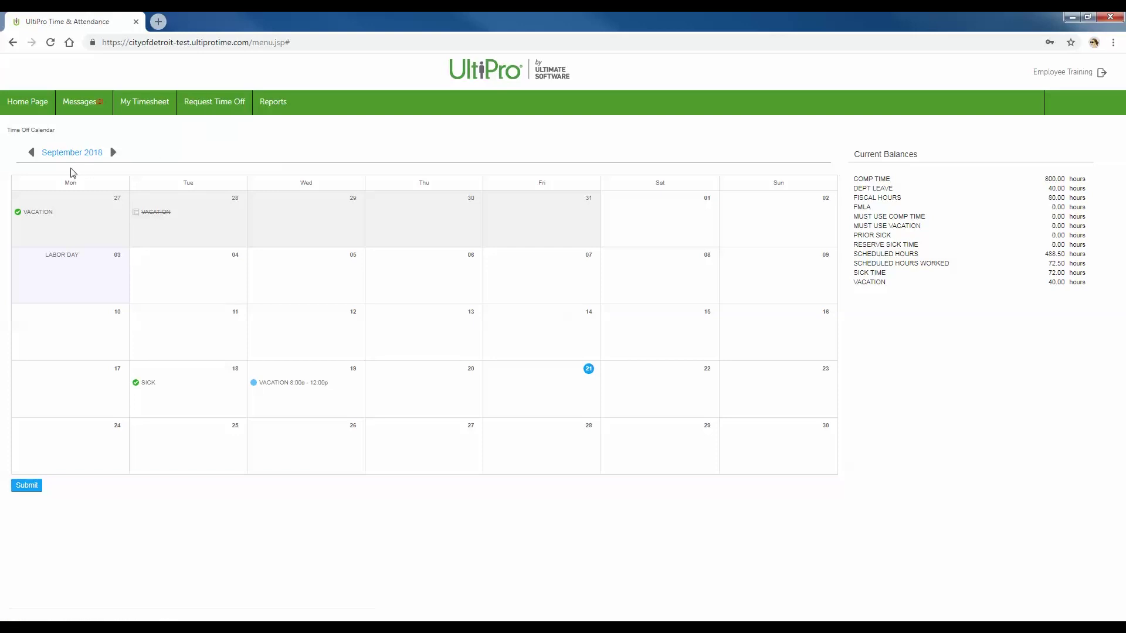
{"action": "left_click", "coordinate": [32, 154]}
{"action": "left_click", "coordinate": [99, 153]}
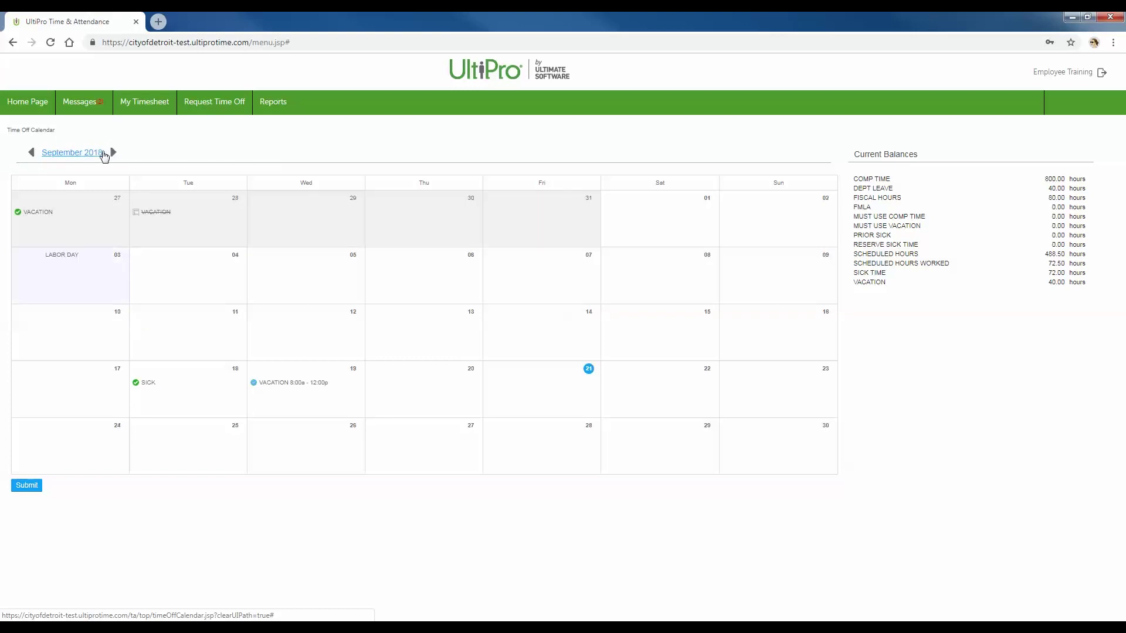
{"action": "left_click", "coordinate": [114, 153]}
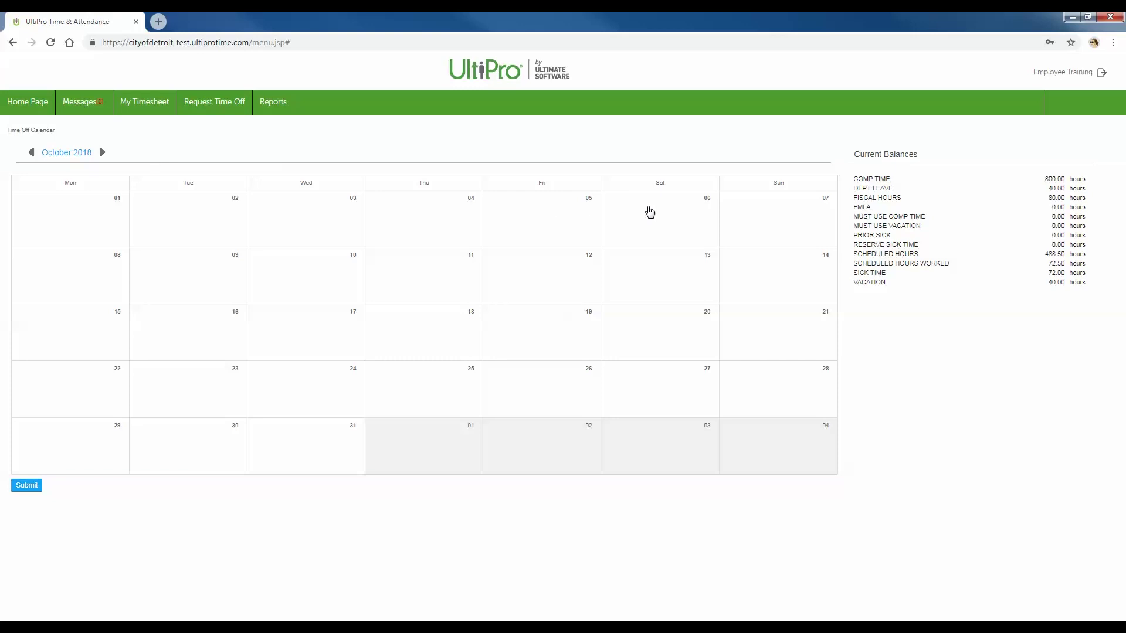
{"action": "mouse_move", "coordinate": [876, 187]}
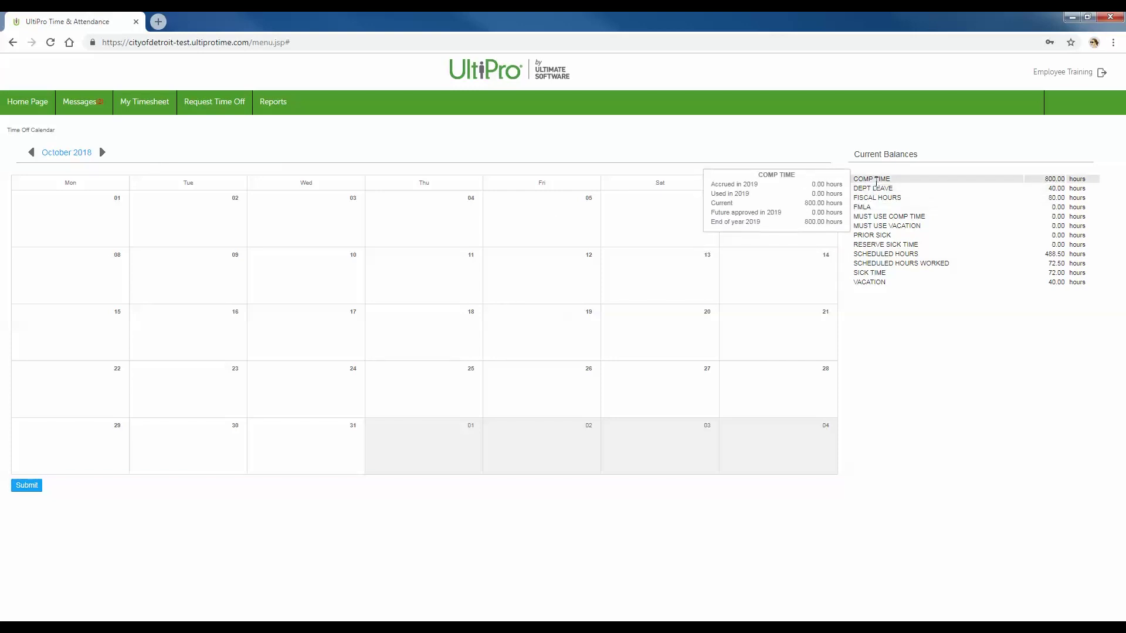
{"action": "mouse_move", "coordinate": [872, 206]}
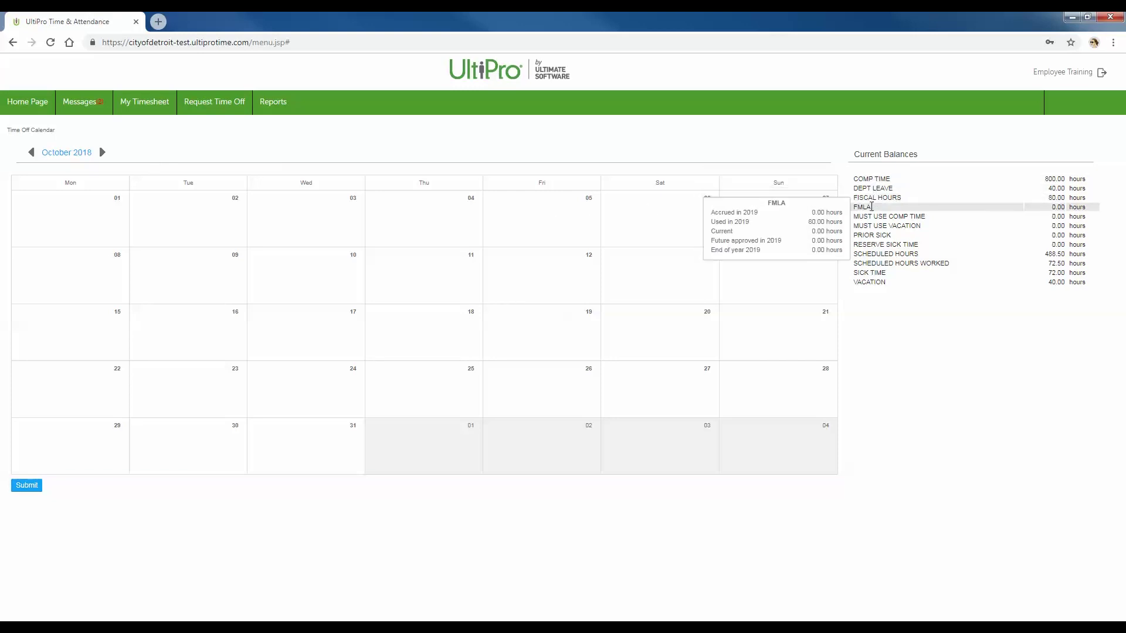
{"action": "mouse_move", "coordinate": [869, 234]}
{"action": "mouse_move", "coordinate": [869, 253]}
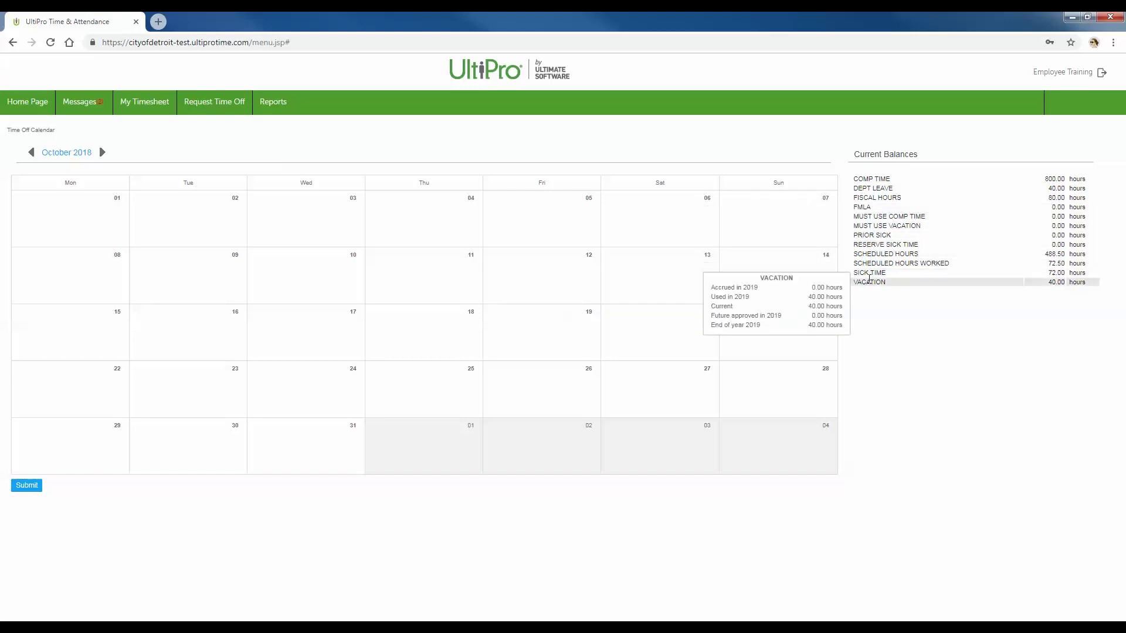
Start a new time-off request for Tuesday 10/02/2018 and choose VACATION as its type
{"action": "left_click", "coordinate": [214, 211]}
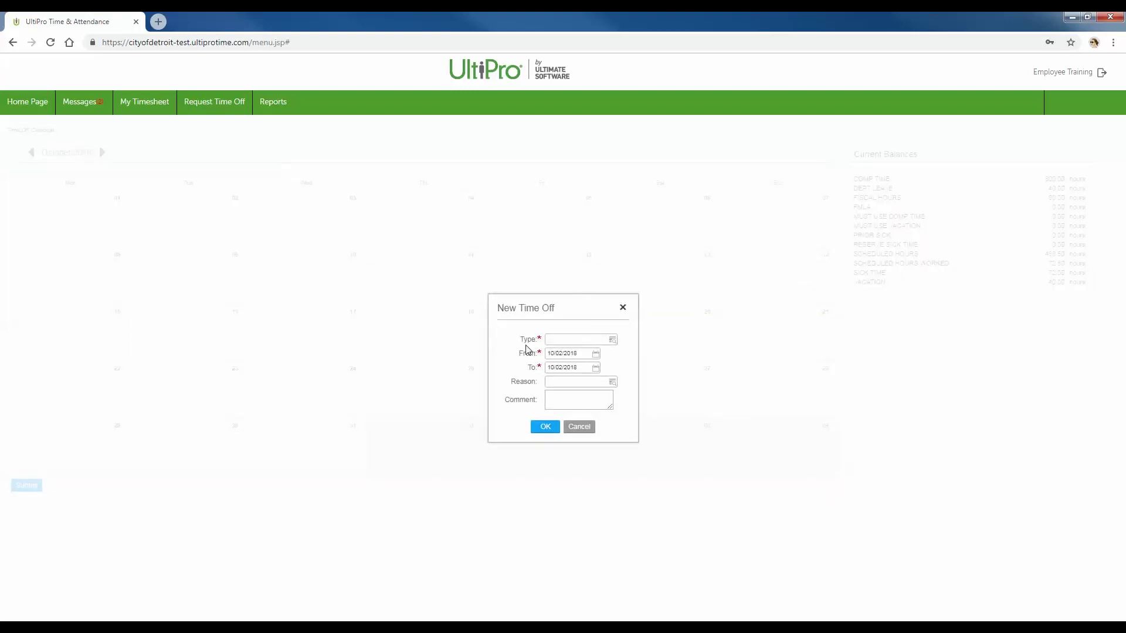
{"action": "left_click", "coordinate": [612, 342]}
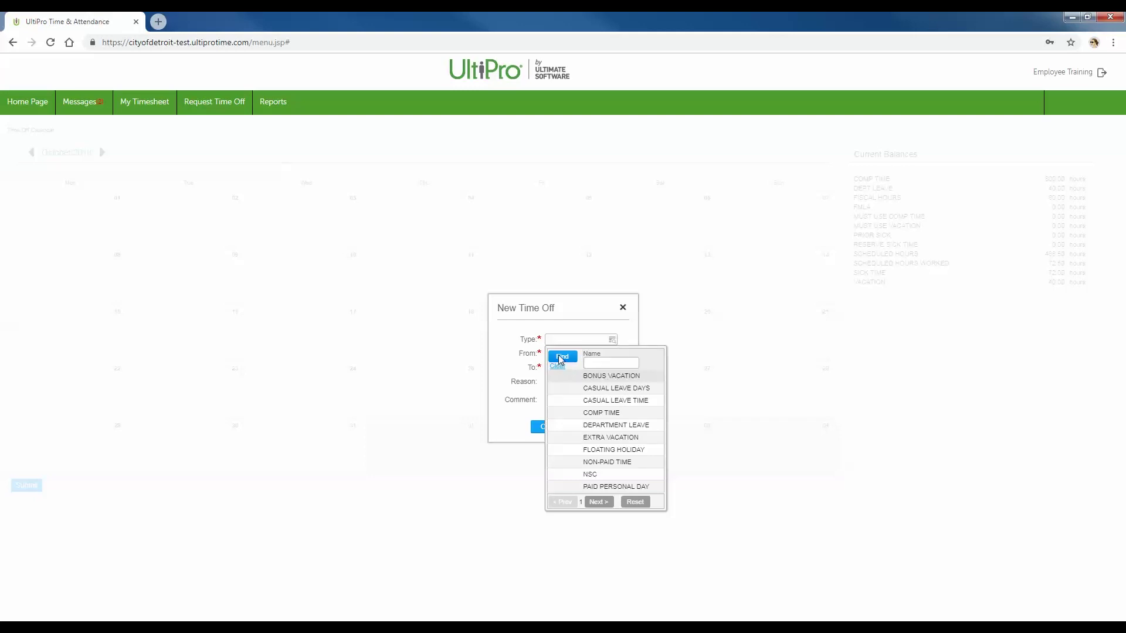
{"action": "left_click", "coordinate": [591, 364]}
{"action": "type", "text": "v"}
{"action": "left_click", "coordinate": [594, 501]}
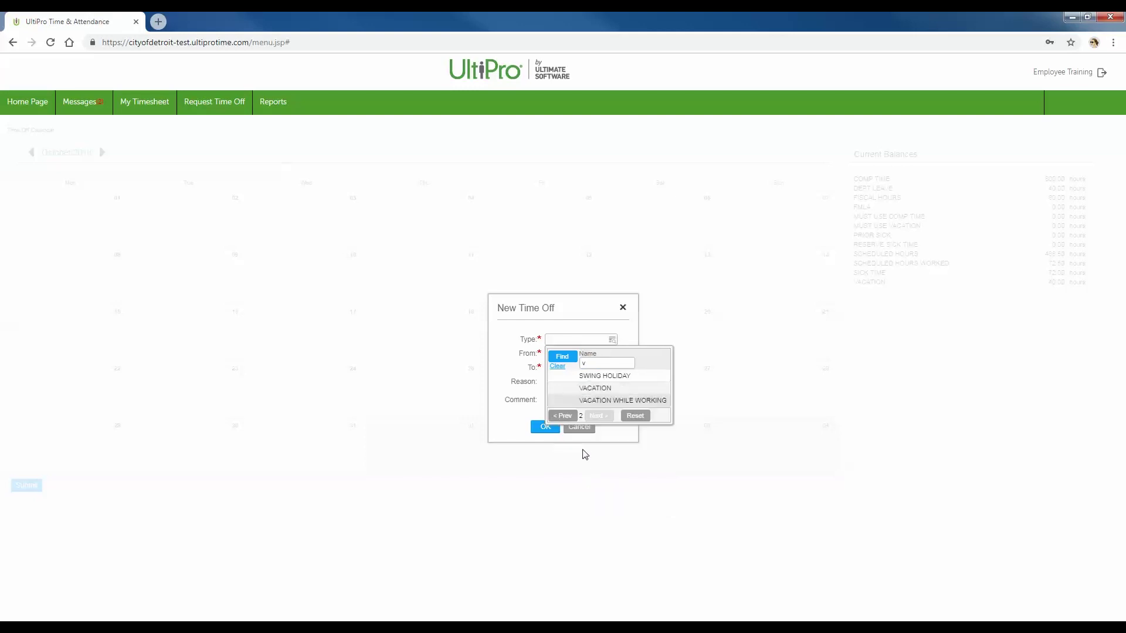
{"action": "left_click", "coordinate": [594, 388]}
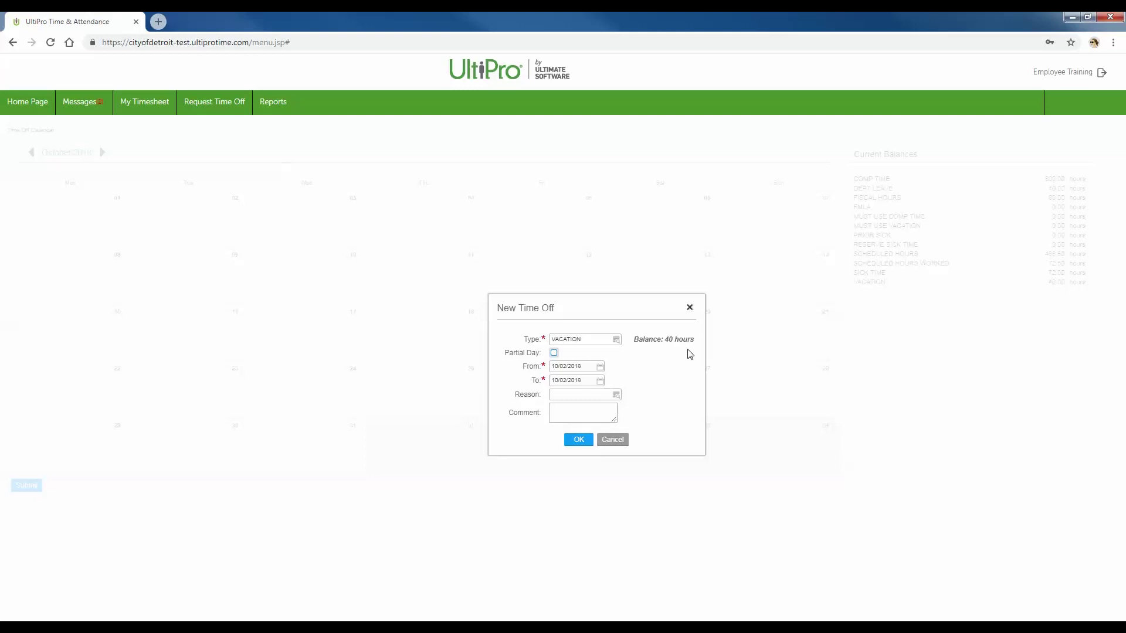
Make the 10/02/2018 vacation request a partial day with start time 12:00p and end time 4:00p
{"action": "left_click", "coordinate": [554, 354]}
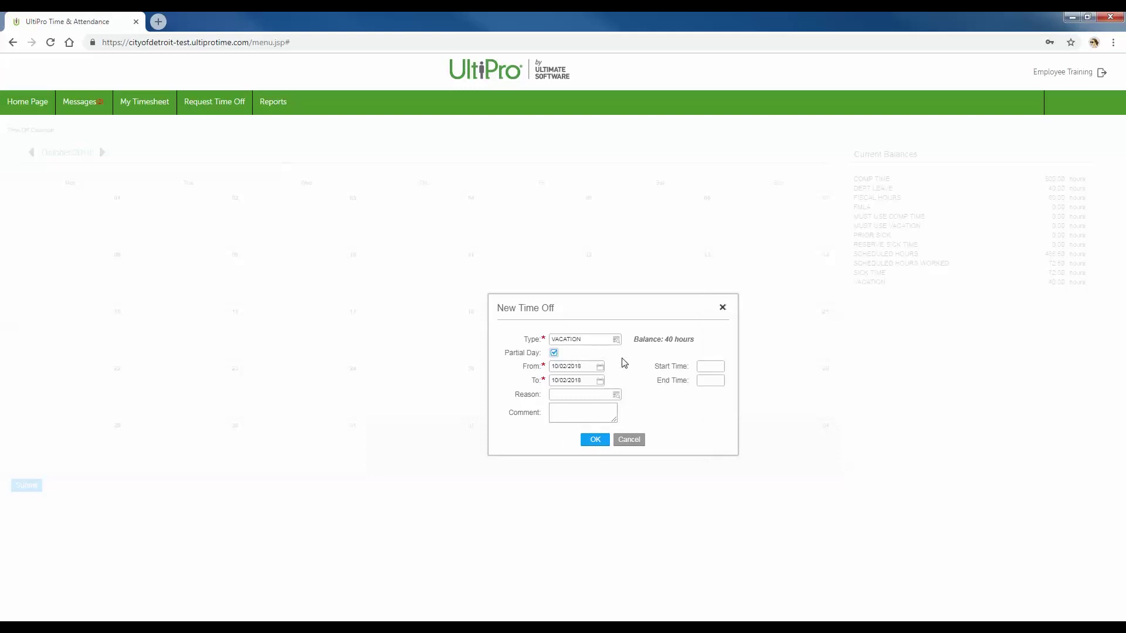
{"action": "left_click", "coordinate": [700, 366]}
{"action": "type", "text": "12:00p"}
{"action": "left_click", "coordinate": [699, 381]}
{"action": "left_click", "coordinate": [600, 382]}
{"action": "left_click", "coordinate": [600, 382]}
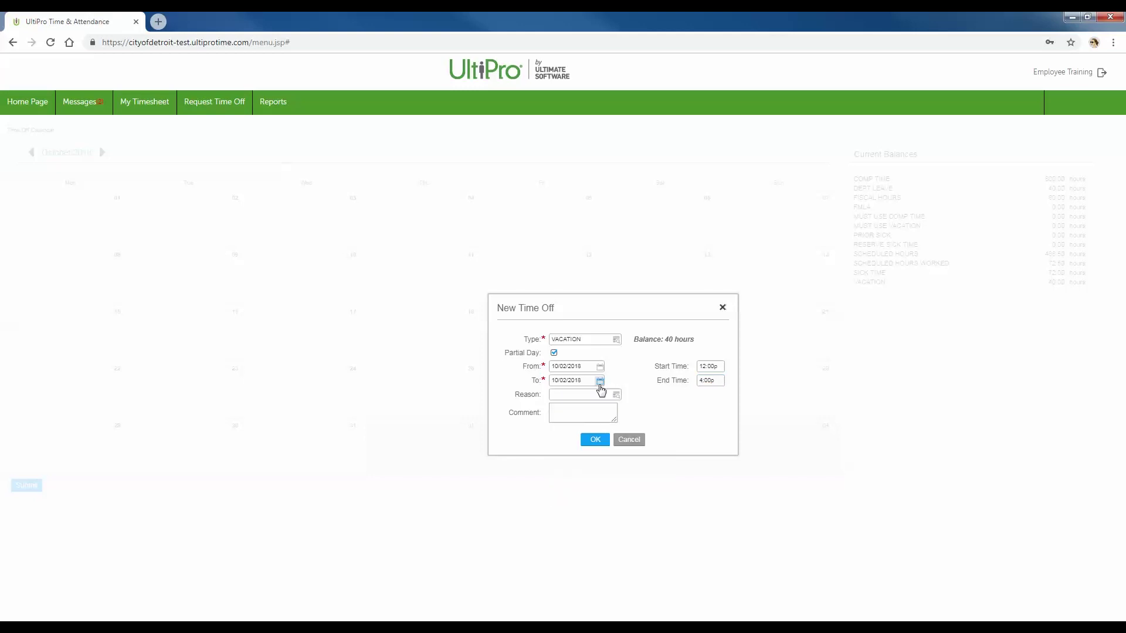
Add the comment "Time off" to the vacation request, save it to the calendar and submit it for approval
{"action": "left_click", "coordinate": [560, 408]}
{"action": "type", "text": "Time off"}
{"action": "left_click", "coordinate": [598, 441]}
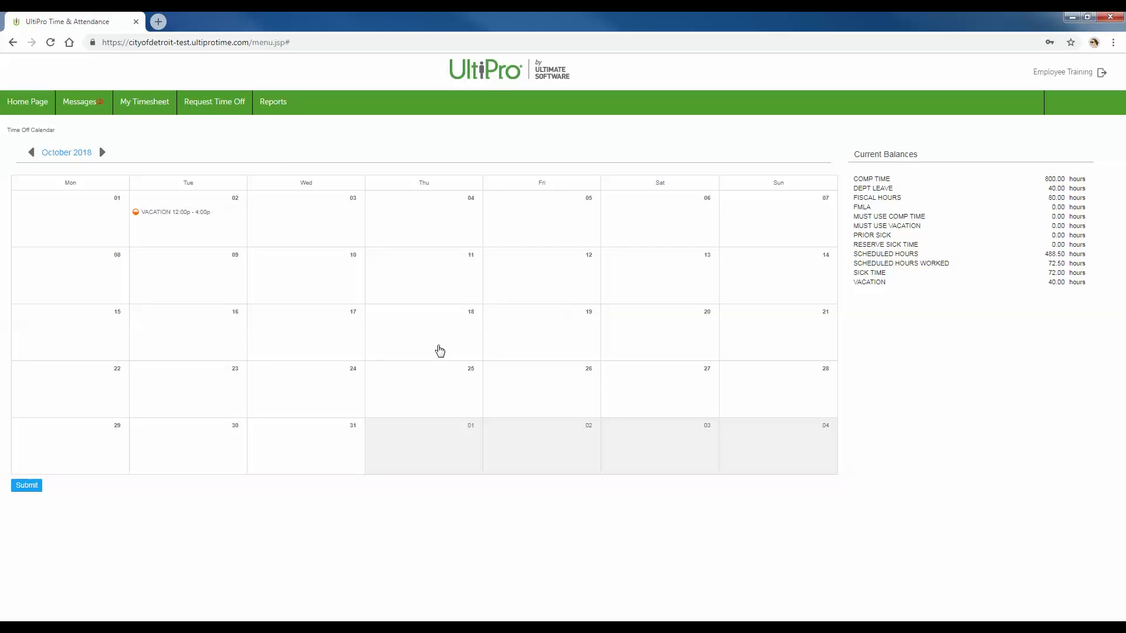
{"action": "left_click", "coordinate": [22, 490]}
{"action": "left_click", "coordinate": [24, 487]}
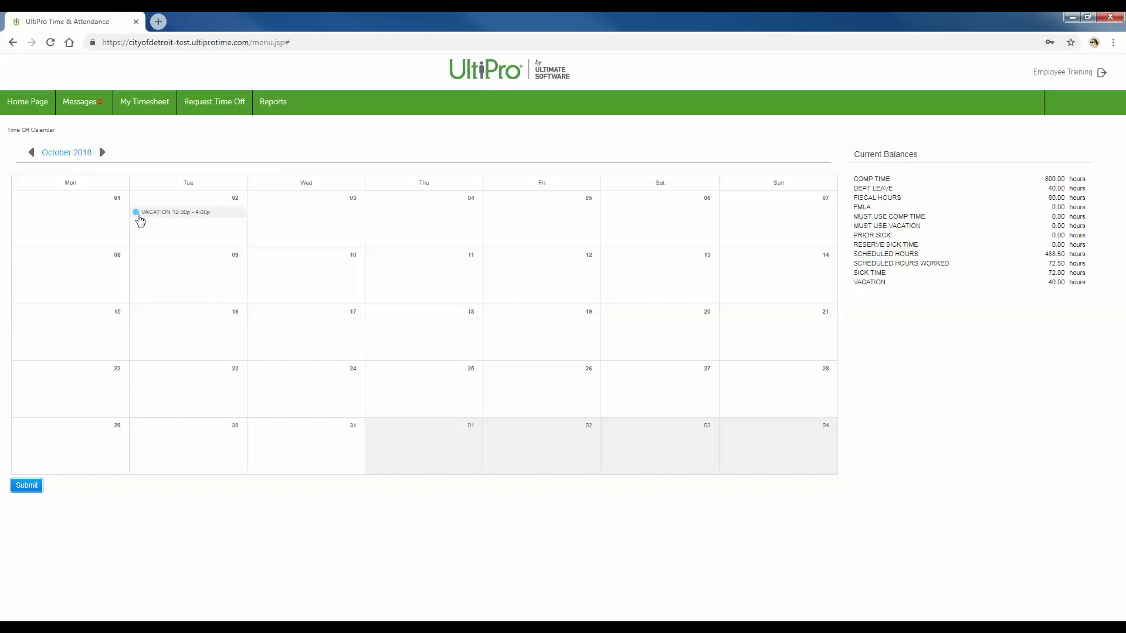
Check the September 2018 request statuses, then cancel the pending 10/02/2018 vacation request and submit the cancellation
{"action": "left_click", "coordinate": [30, 153]}
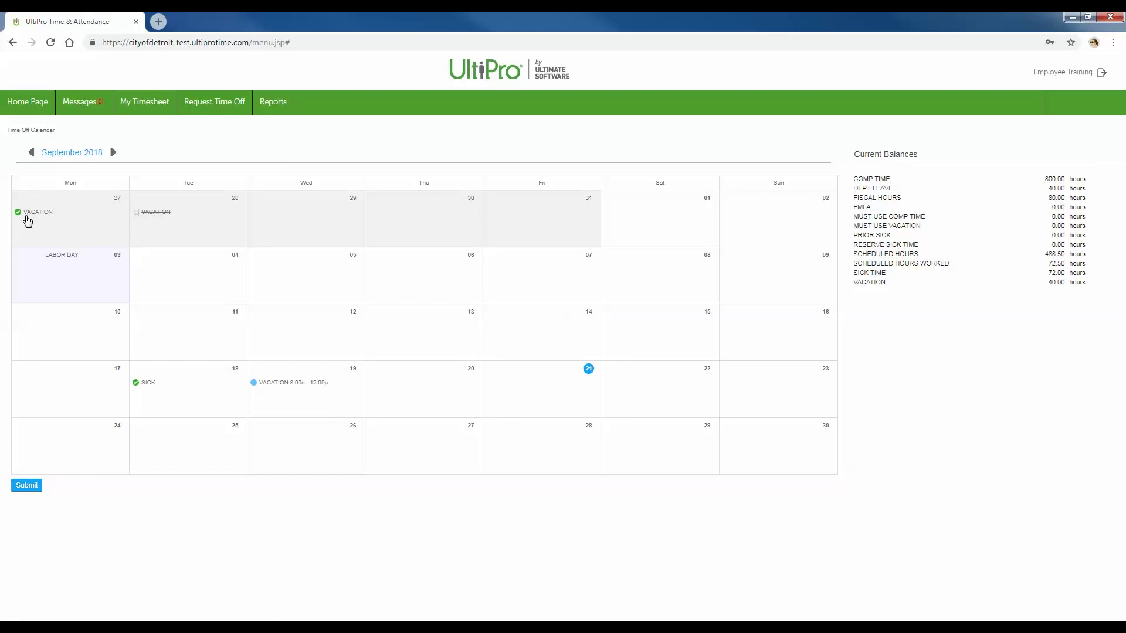
{"action": "left_click", "coordinate": [112, 154]}
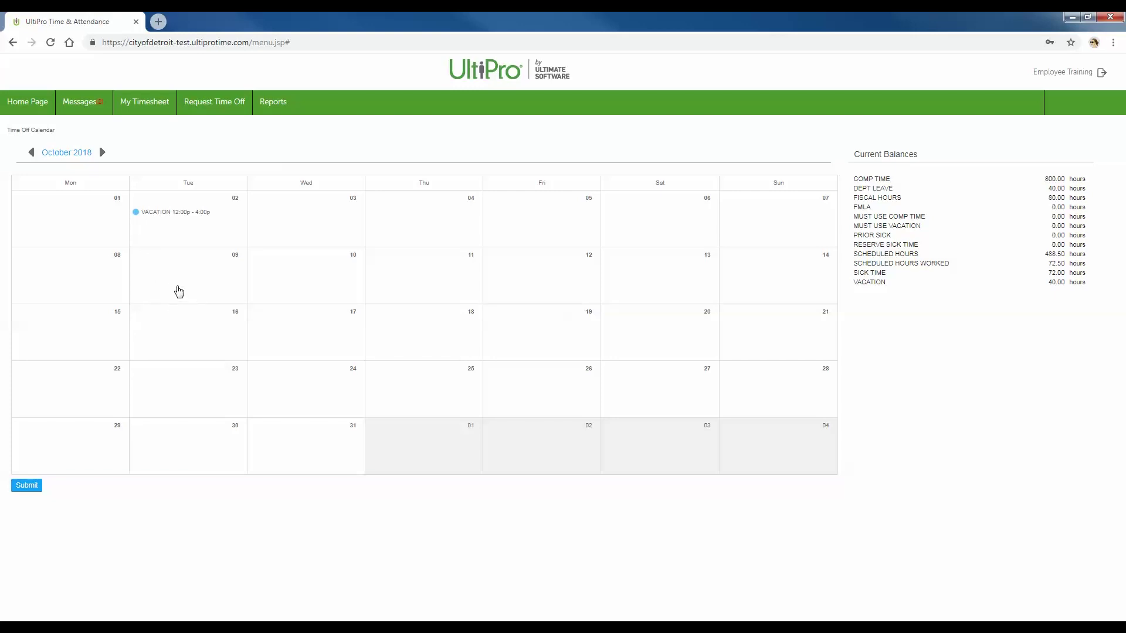
{"action": "left_click", "coordinate": [137, 218]}
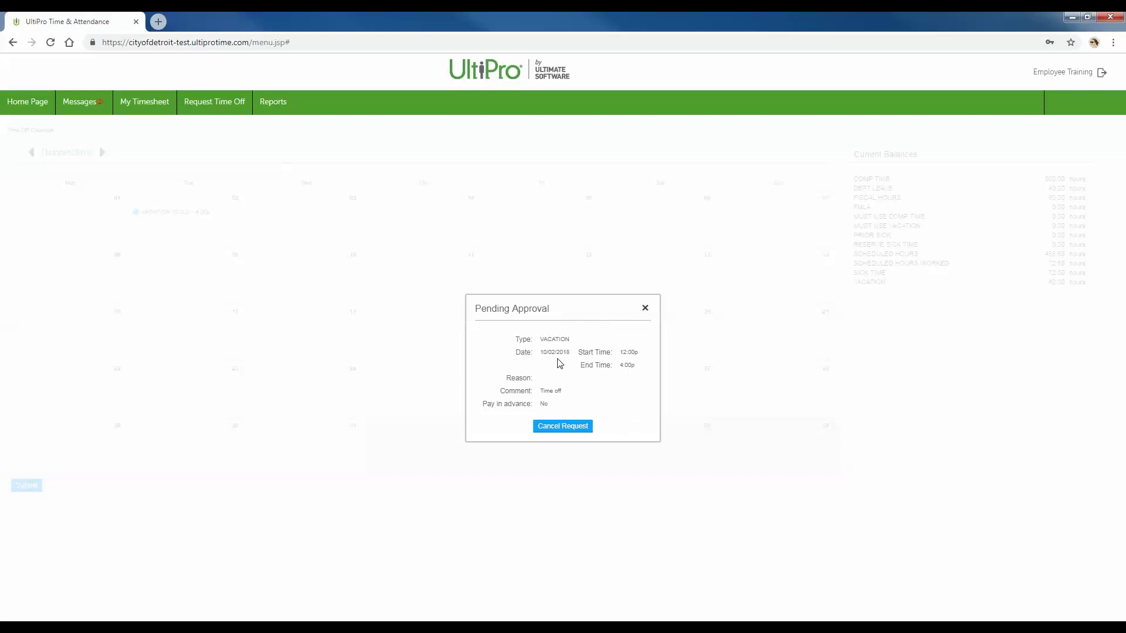
{"action": "left_click", "coordinate": [557, 427]}
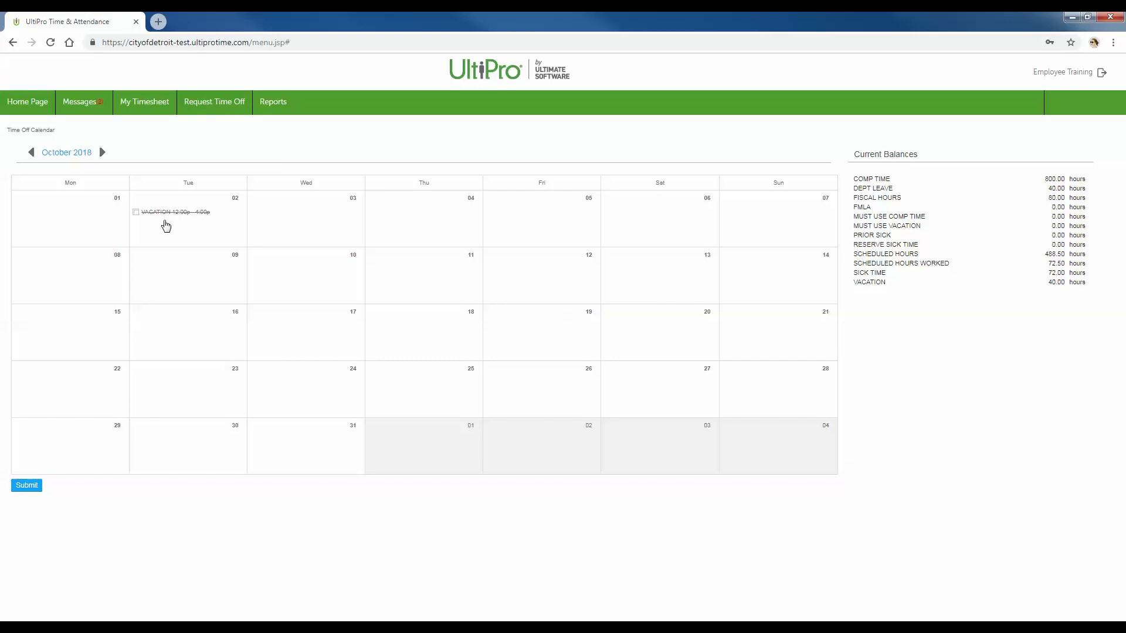
{"action": "left_click", "coordinate": [29, 489]}
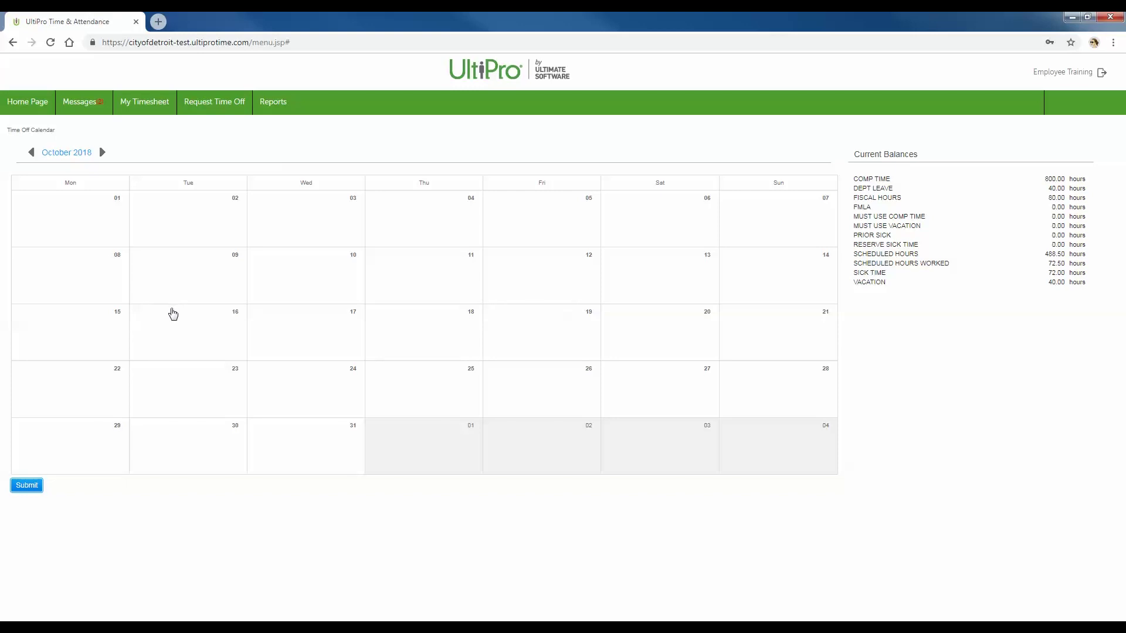
Cancel the approved vacation request for Monday 08/27/2018 and submit the cancellation
{"action": "left_click", "coordinate": [31, 152]}
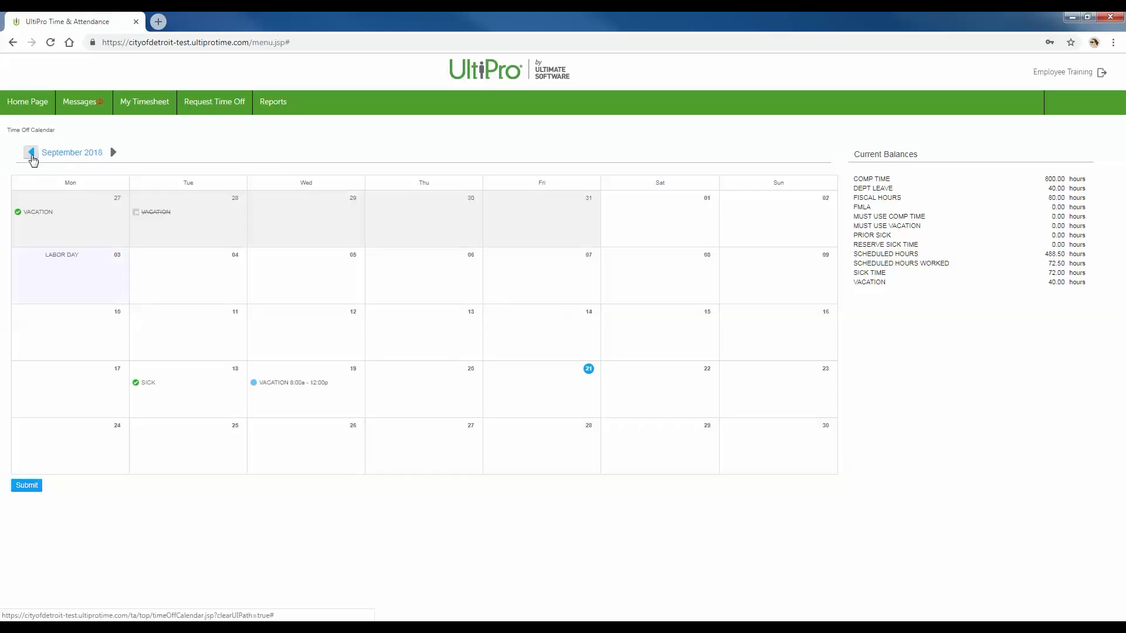
{"action": "left_click", "coordinate": [20, 213]}
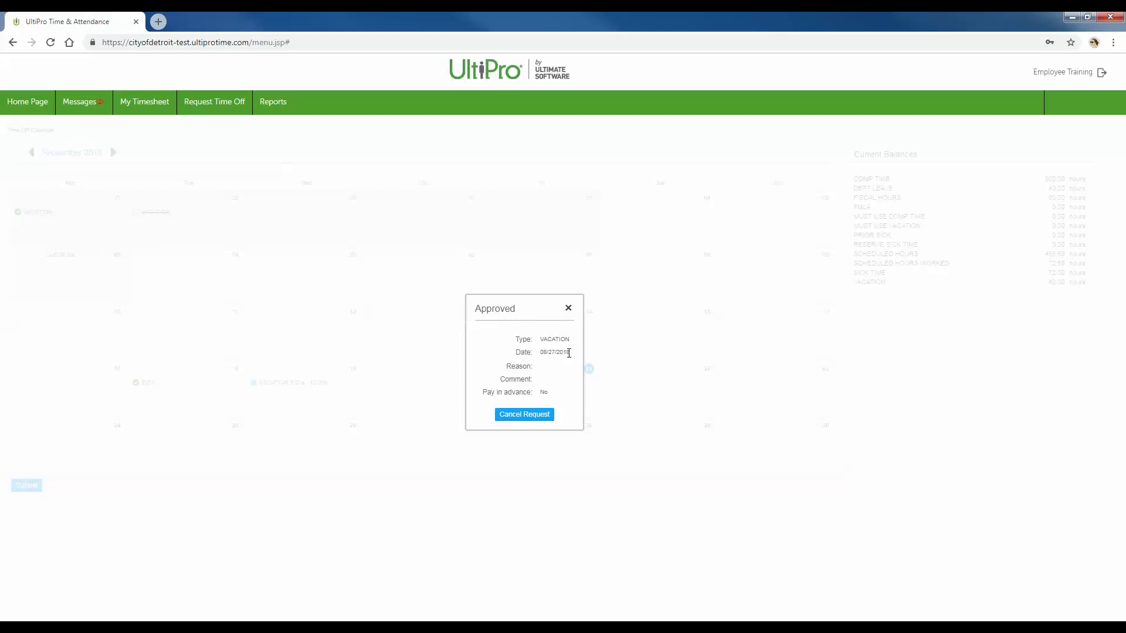
{"action": "left_click", "coordinate": [518, 416]}
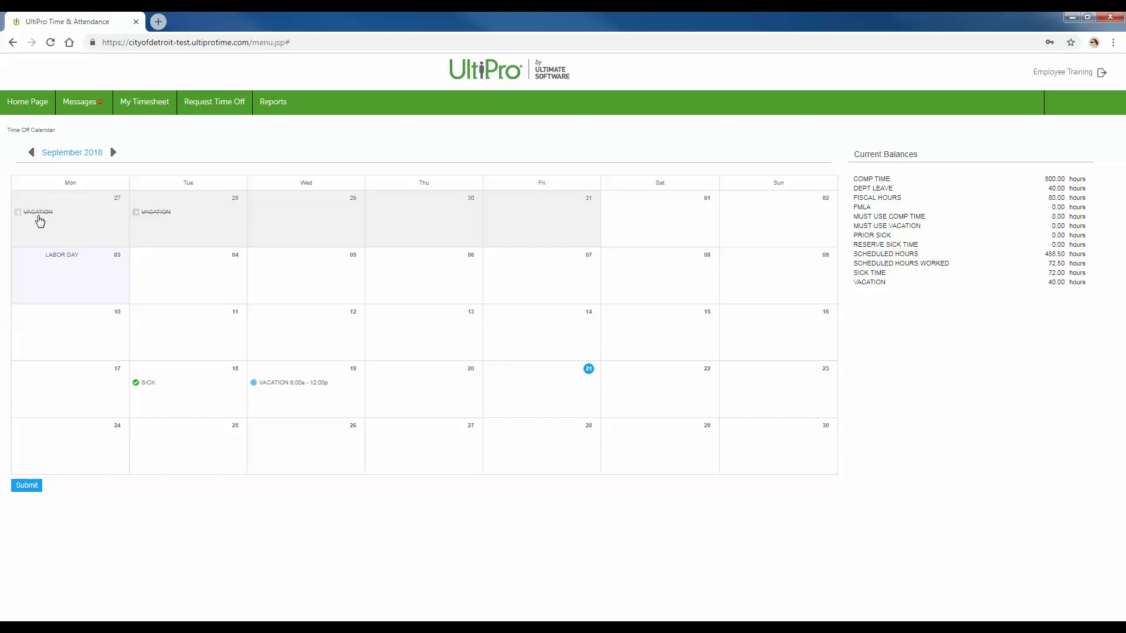
{"action": "left_click", "coordinate": [32, 486]}
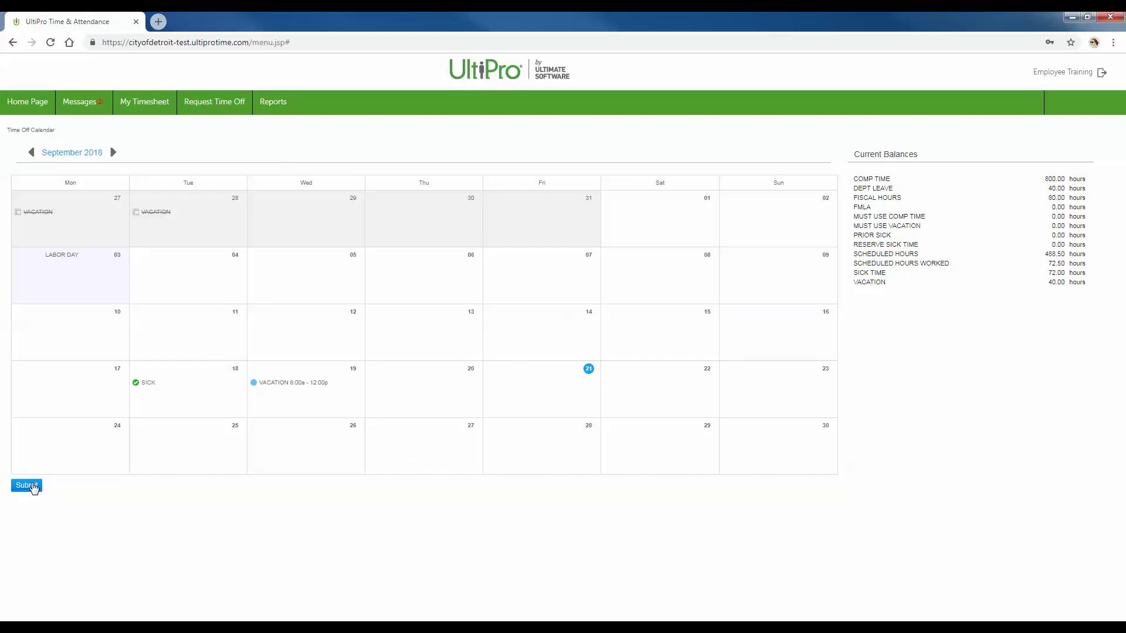